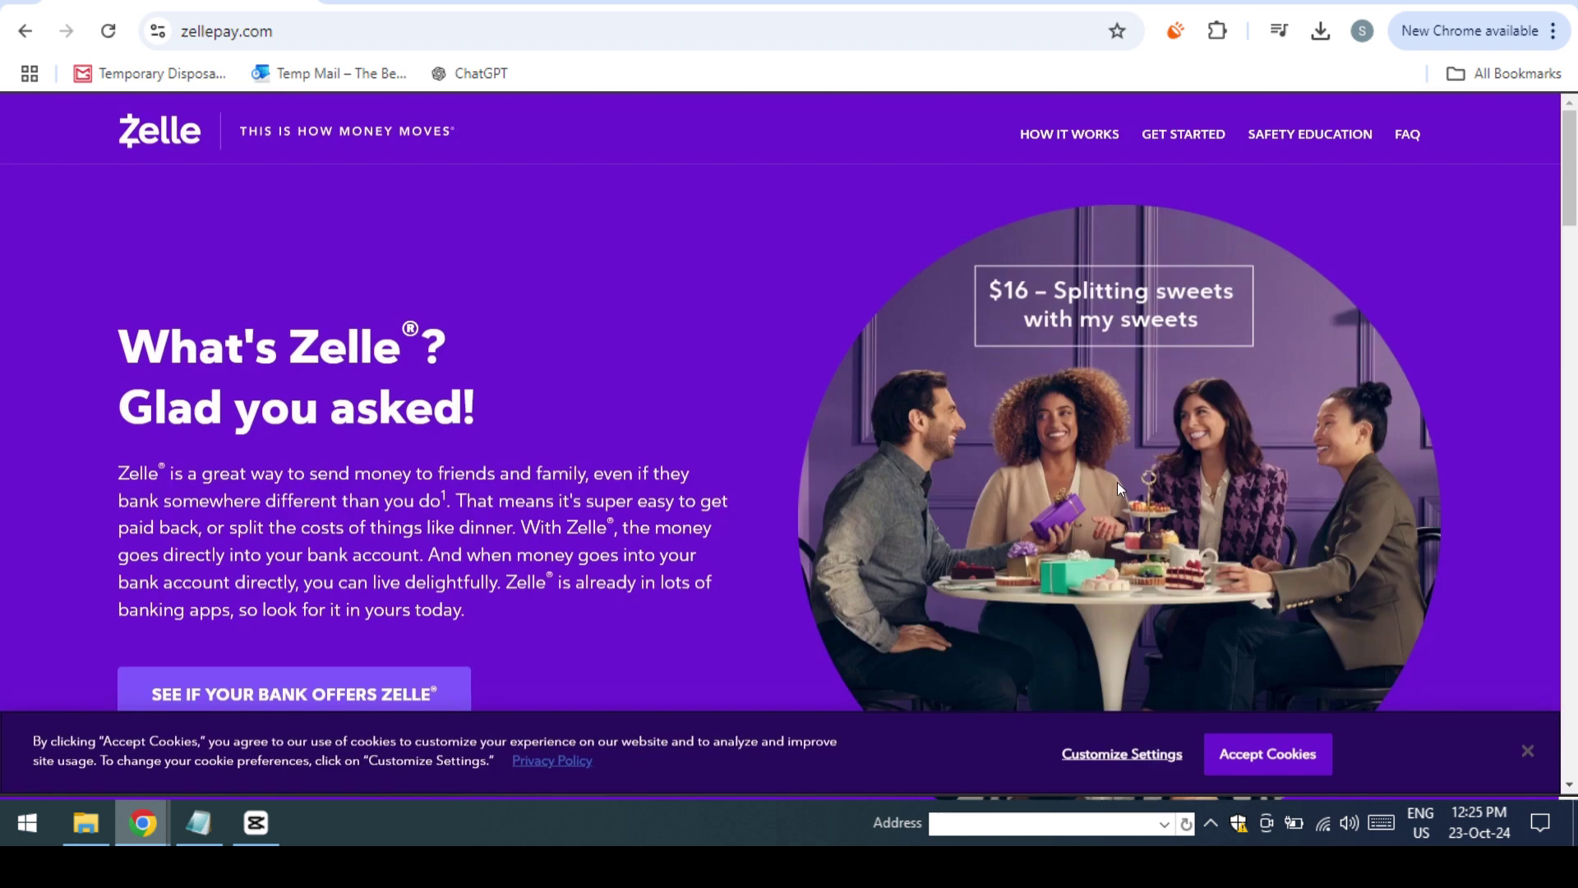
- Open How It Works and scroll through Steps 1–3 down to 'Start using Zelle now'
left_click(1081, 132)
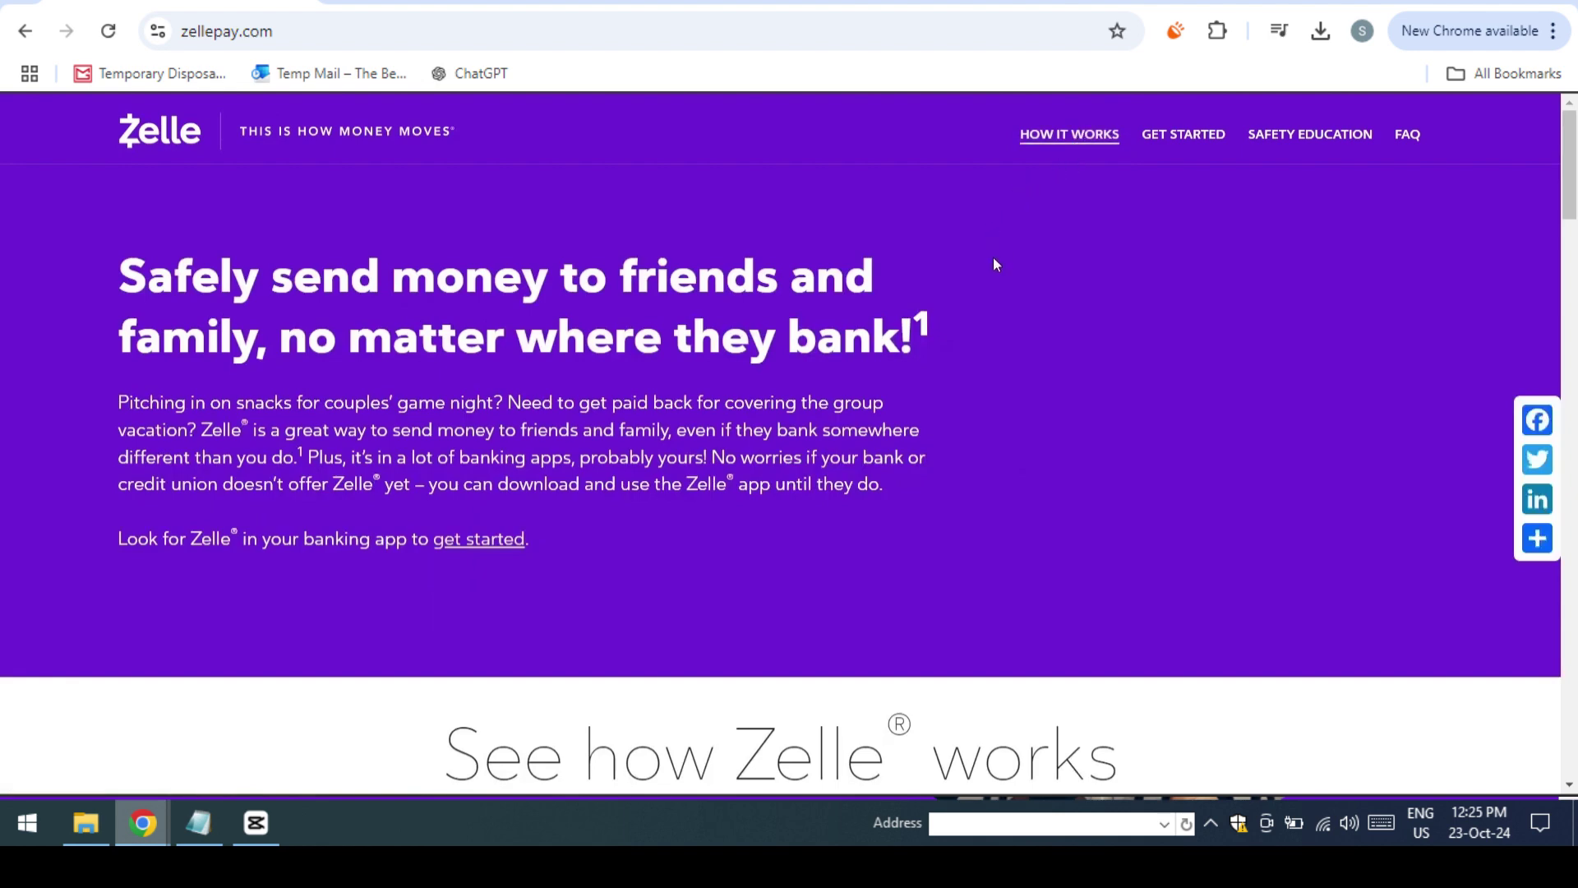
scroll(996, 271, "down", 8)
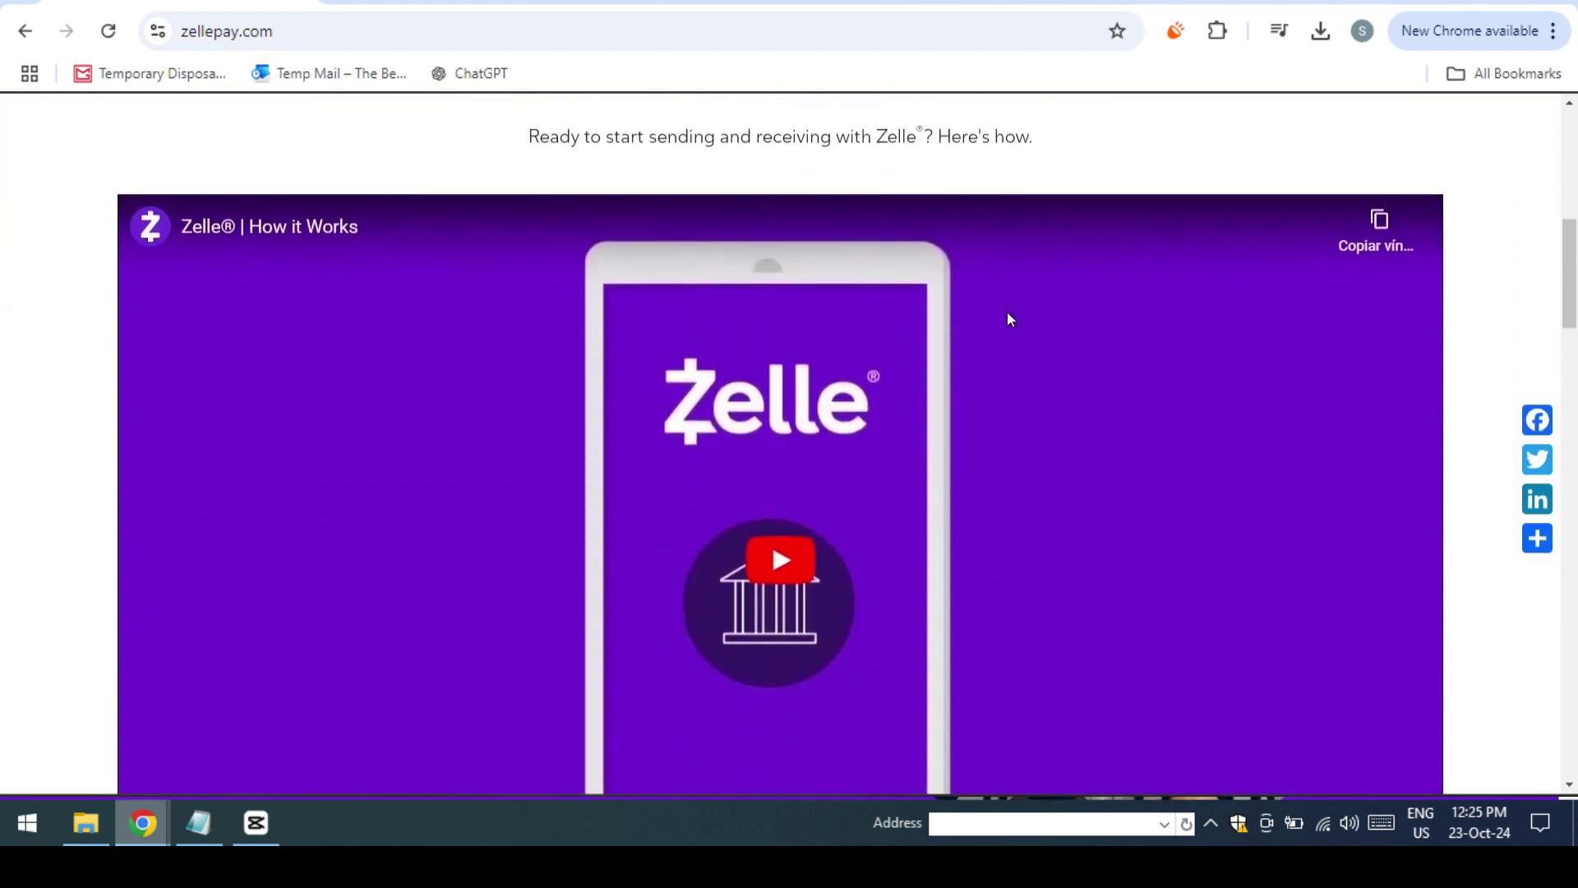
scroll(1011, 319, "down", 8)
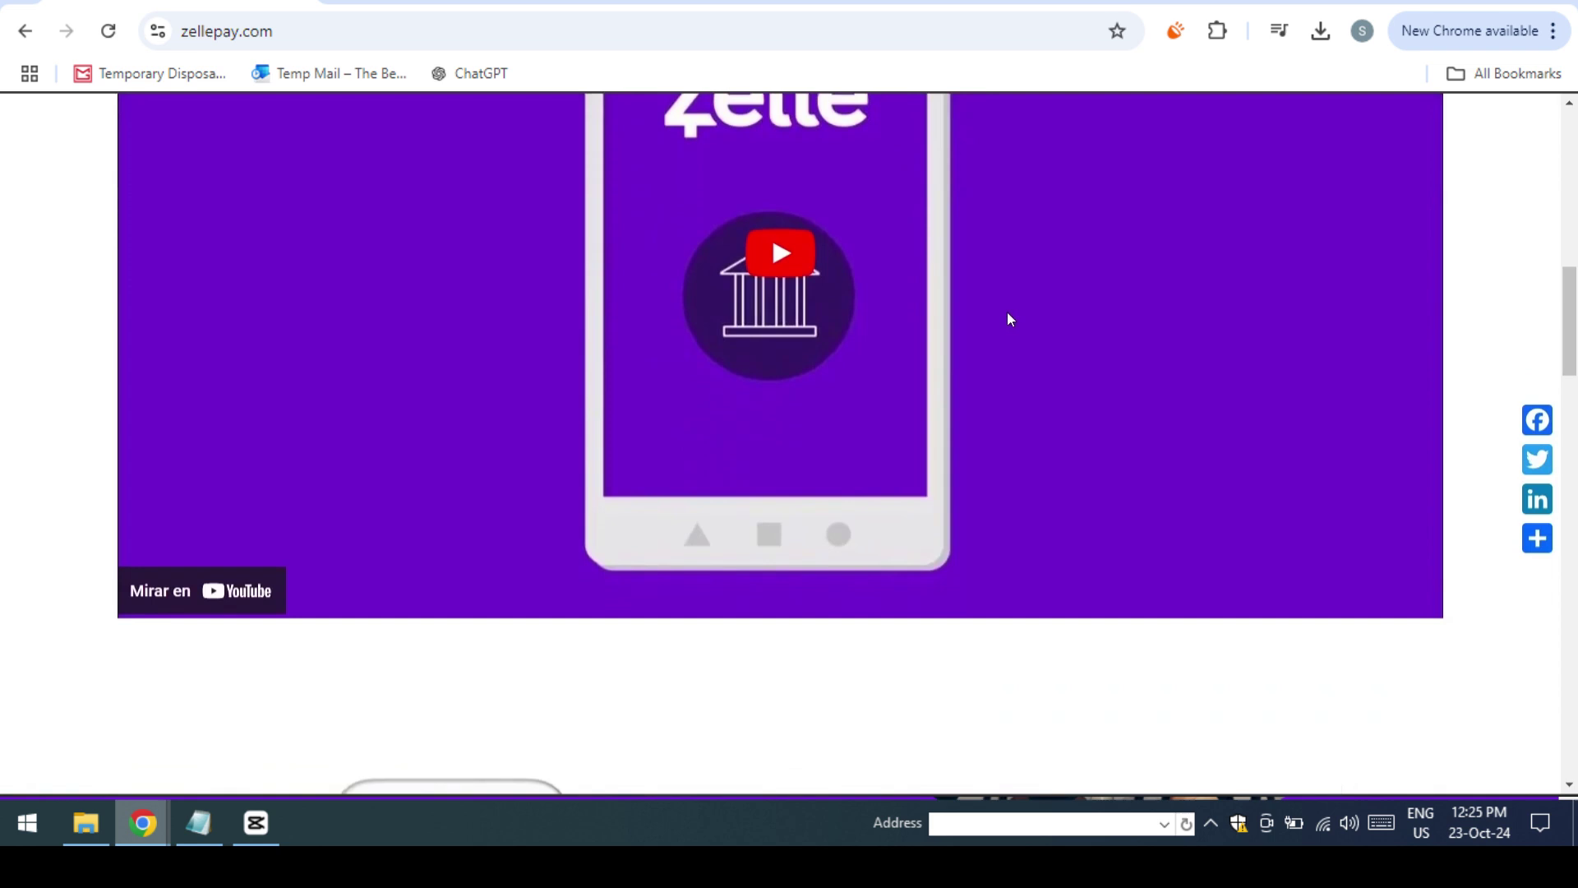
scroll(1010, 319, "down", 4)
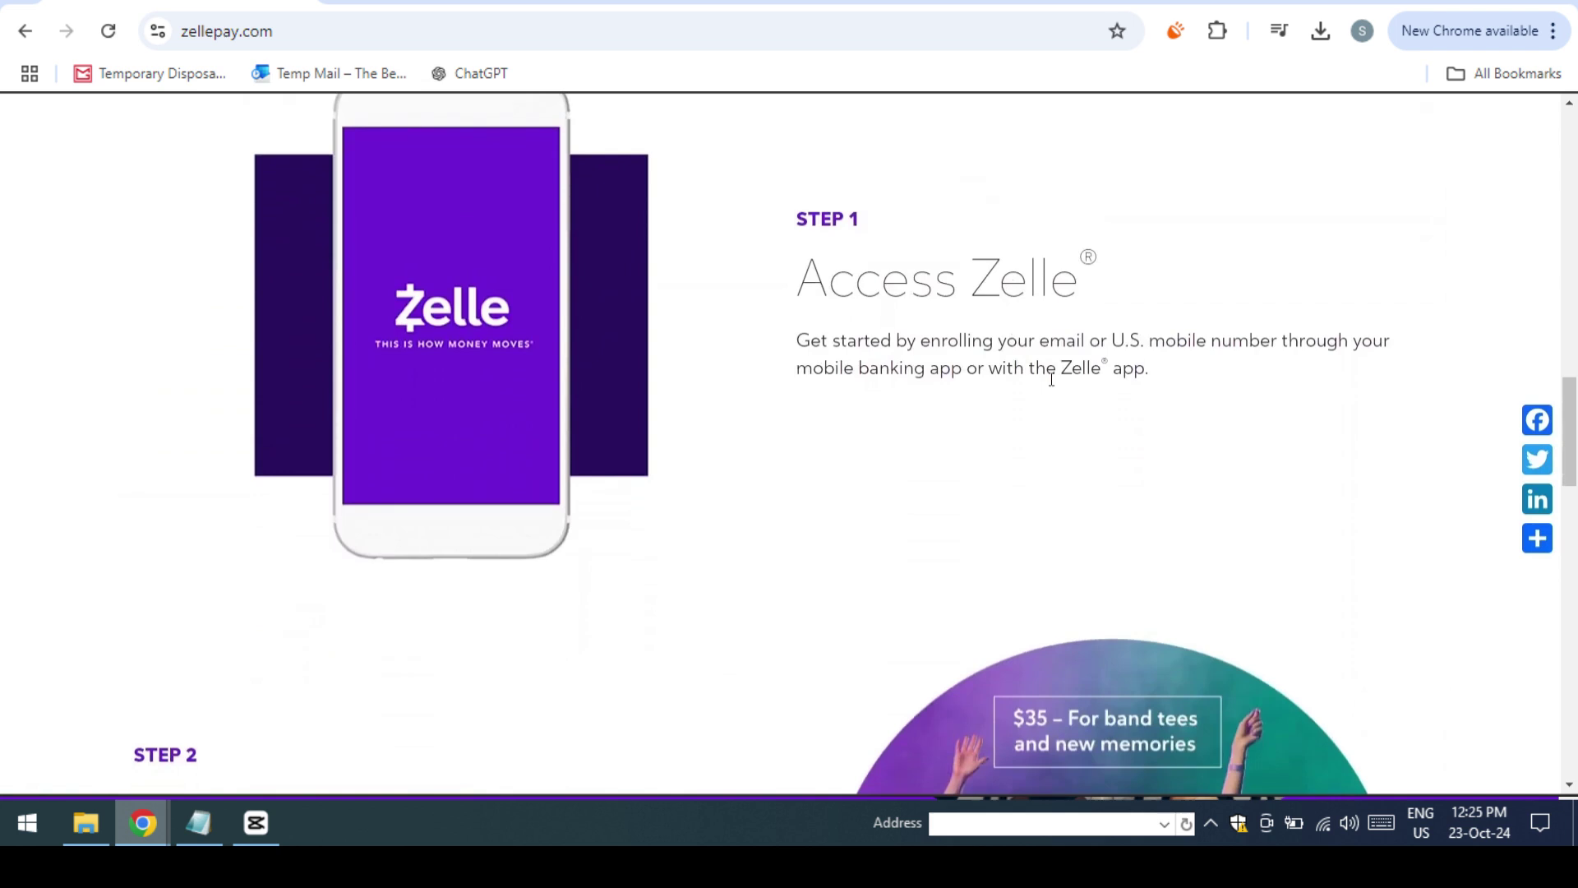
scroll(1236, 457, "up", 1)
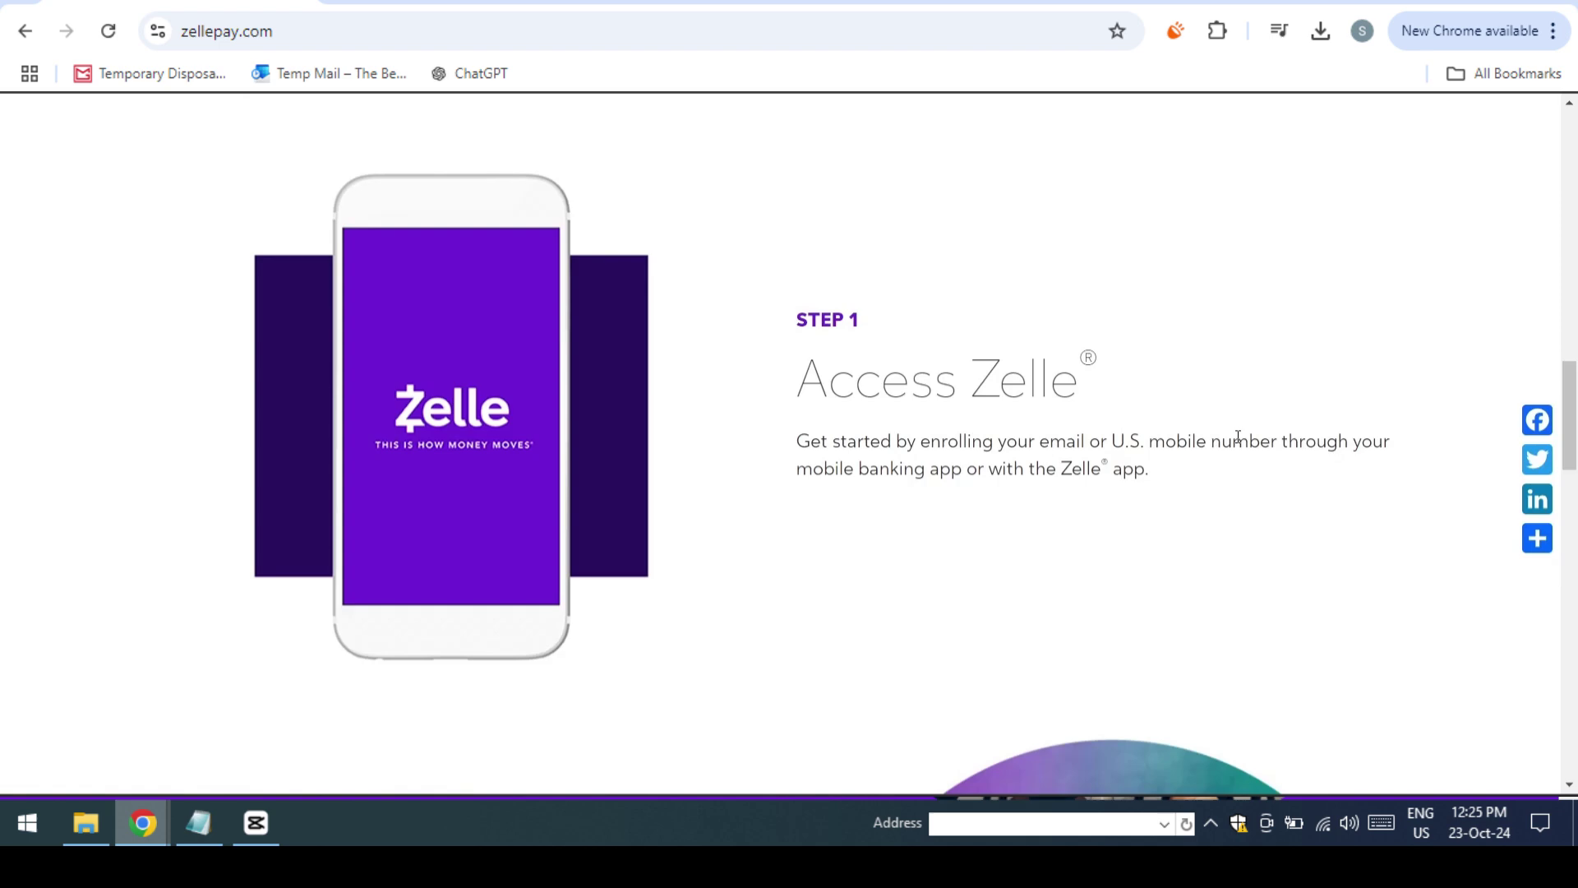
scroll(1238, 437, "down", 6)
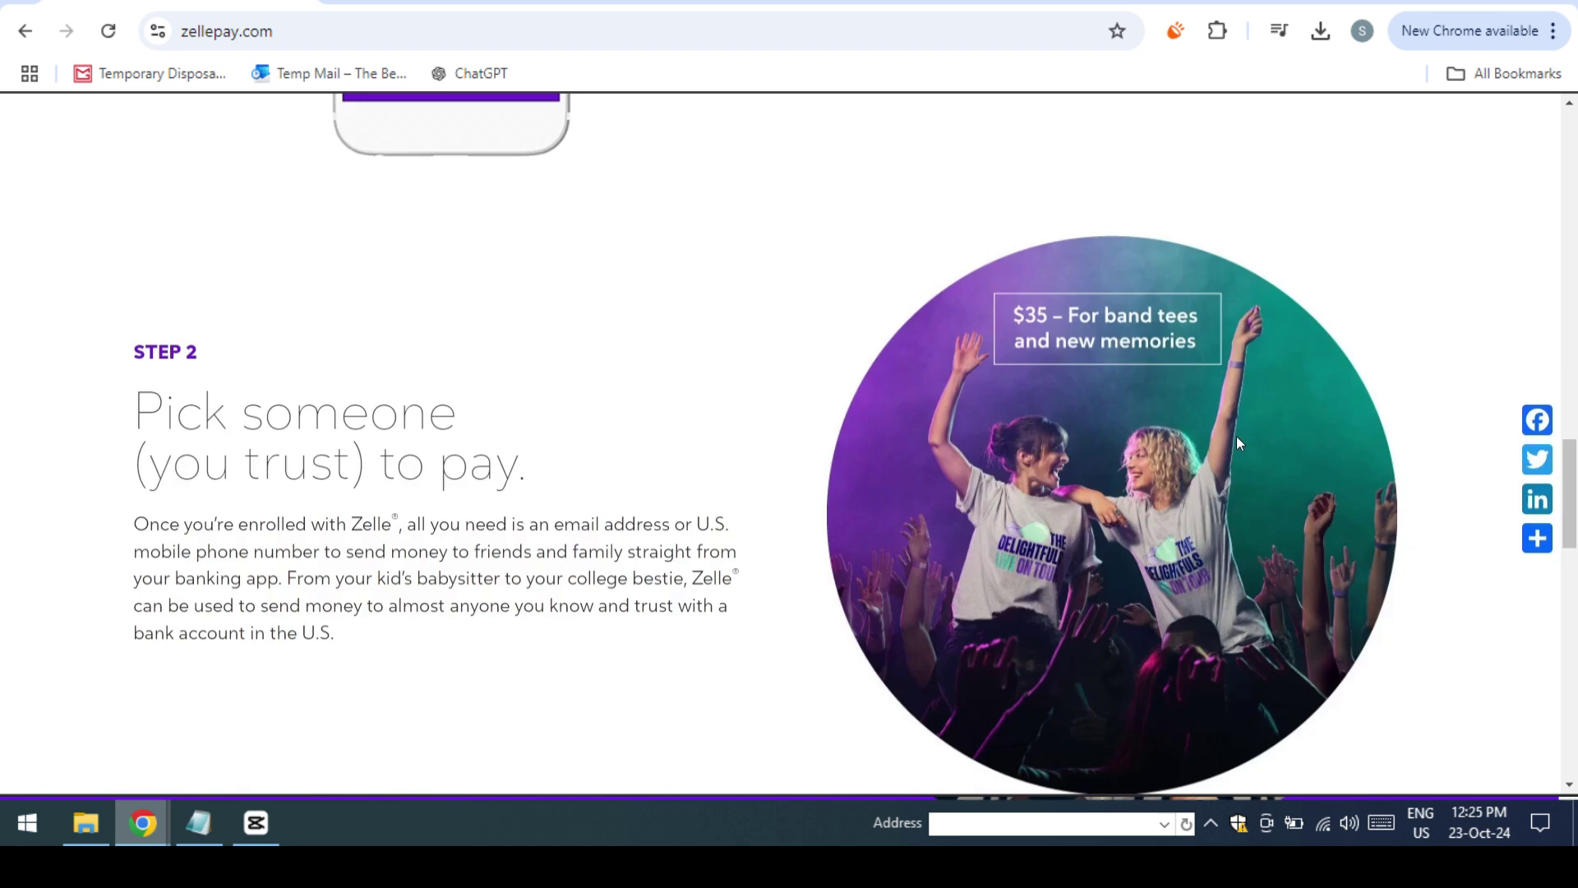
scroll(1237, 435, "down", 8)
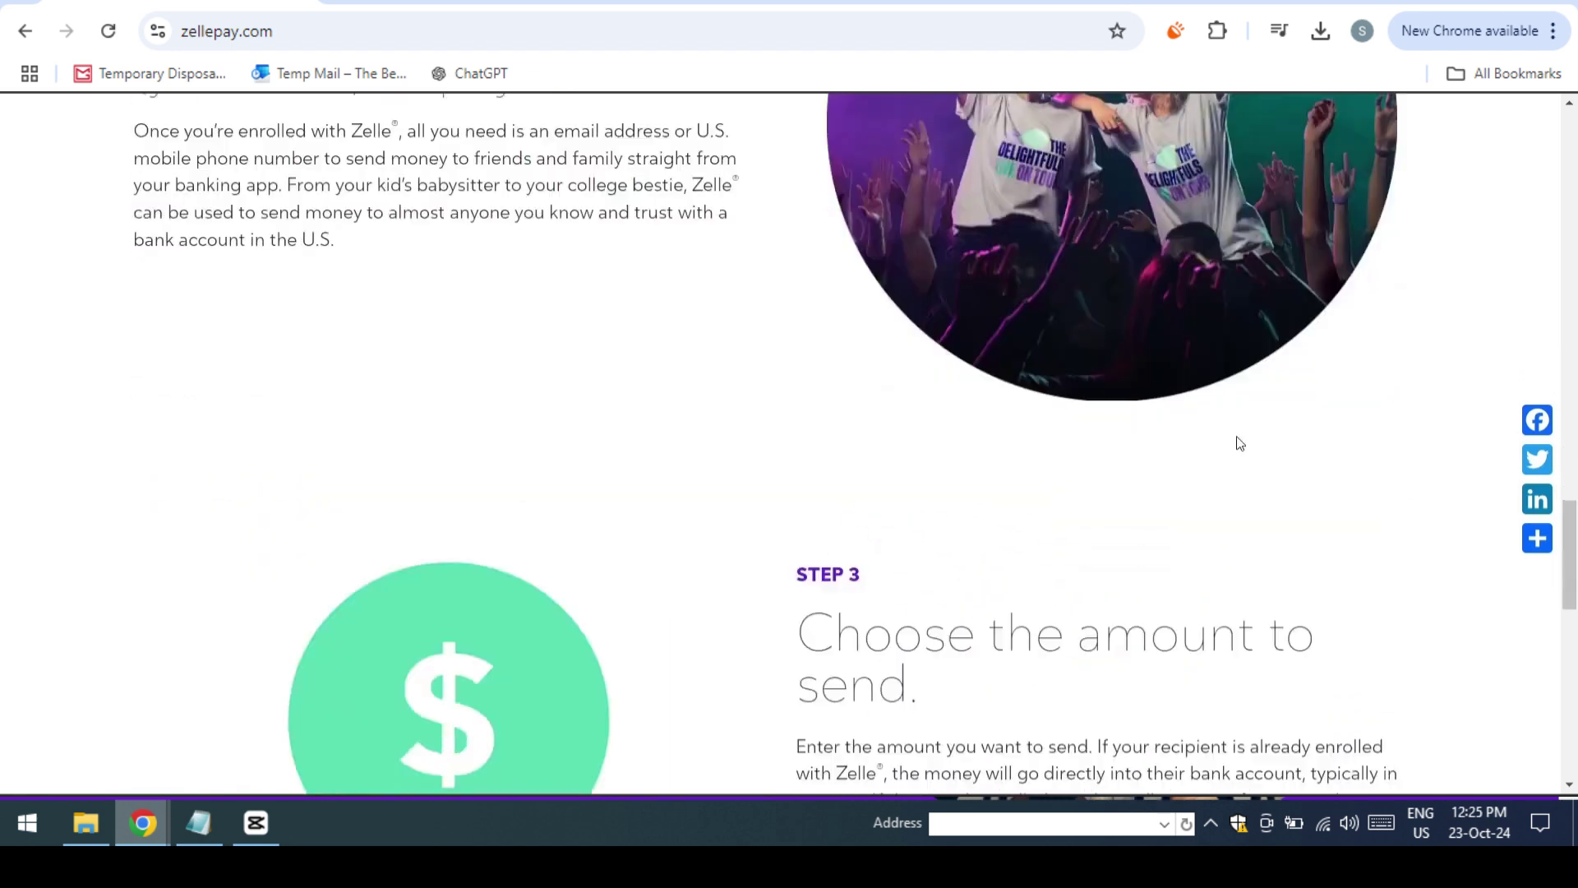
scroll(1240, 440, "down", 6)
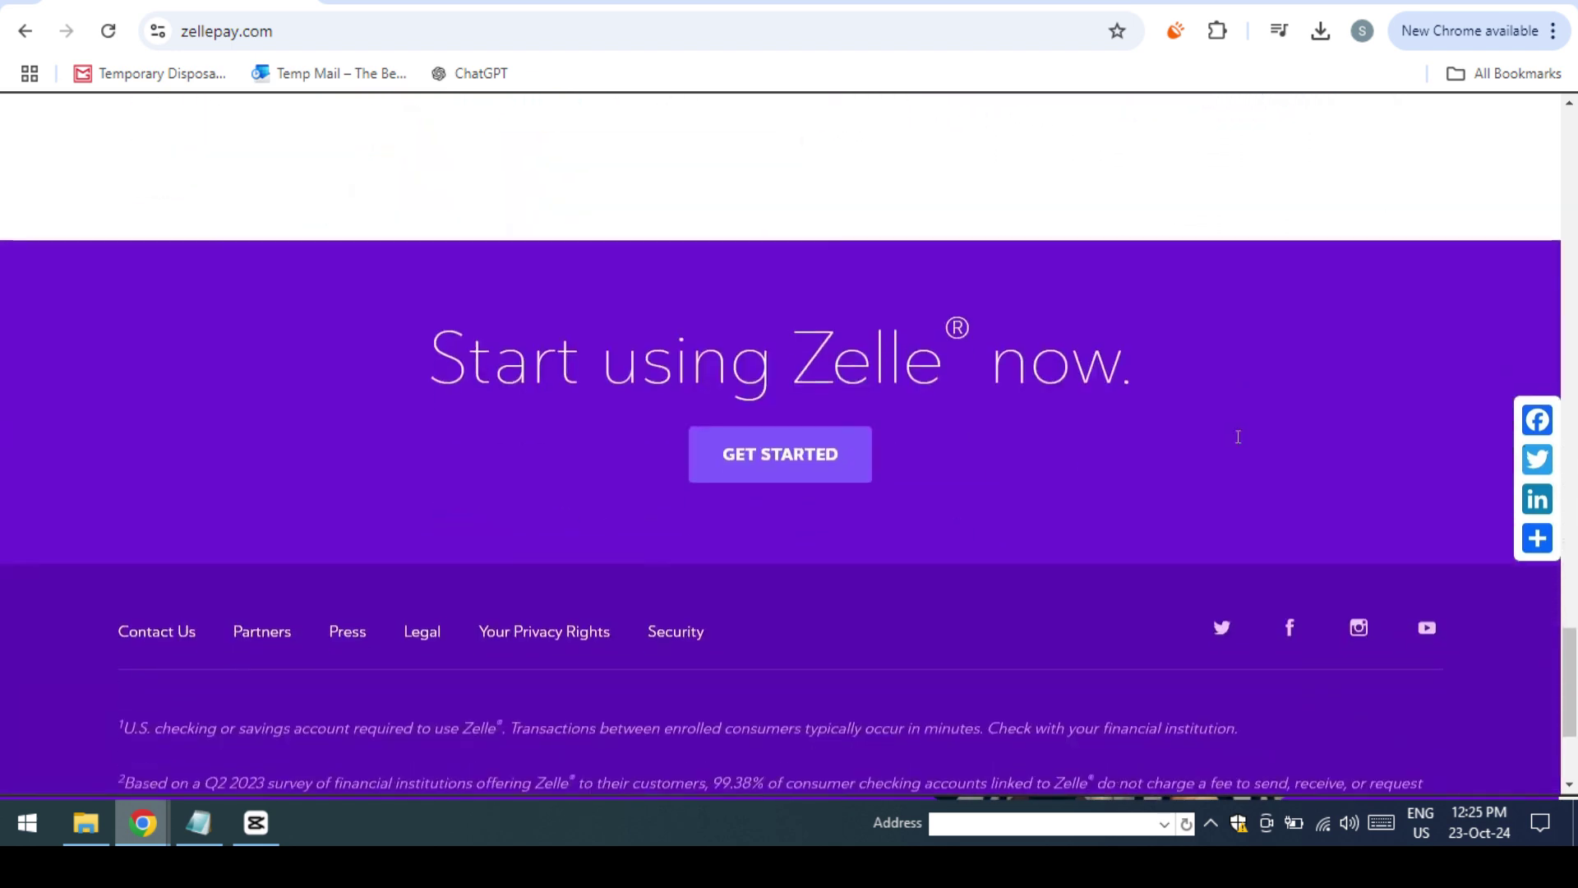
- Go to the Get Started with Zelle page and look at its bank search field
left_click(795, 461)
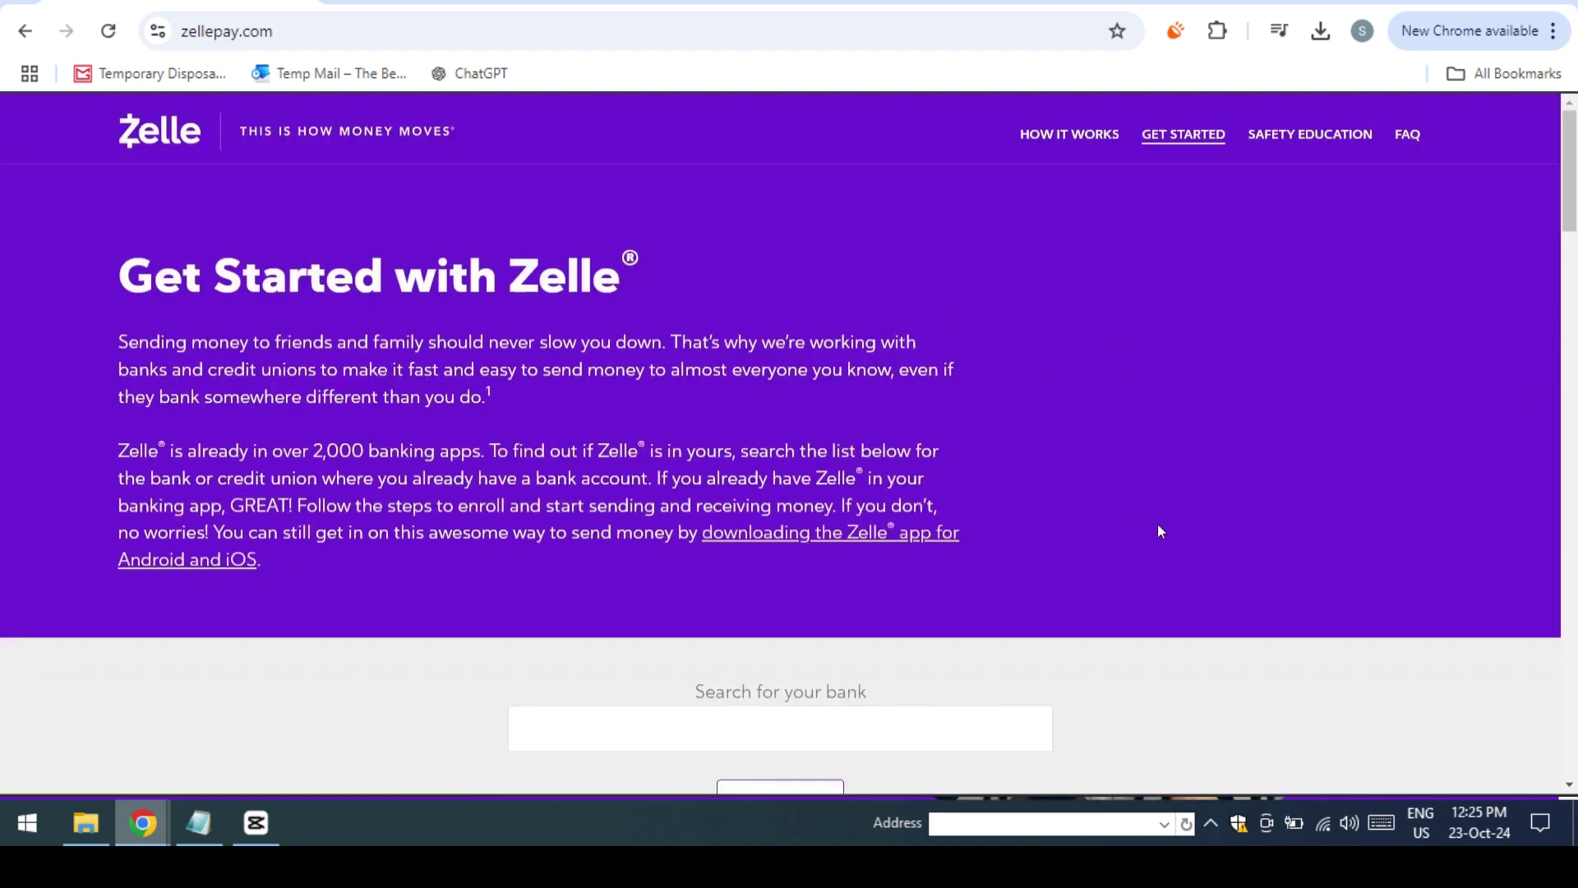
scroll(1158, 527, "down", 6)
scroll(1159, 527, "up", 6)
scroll(1159, 532, "down", 5)
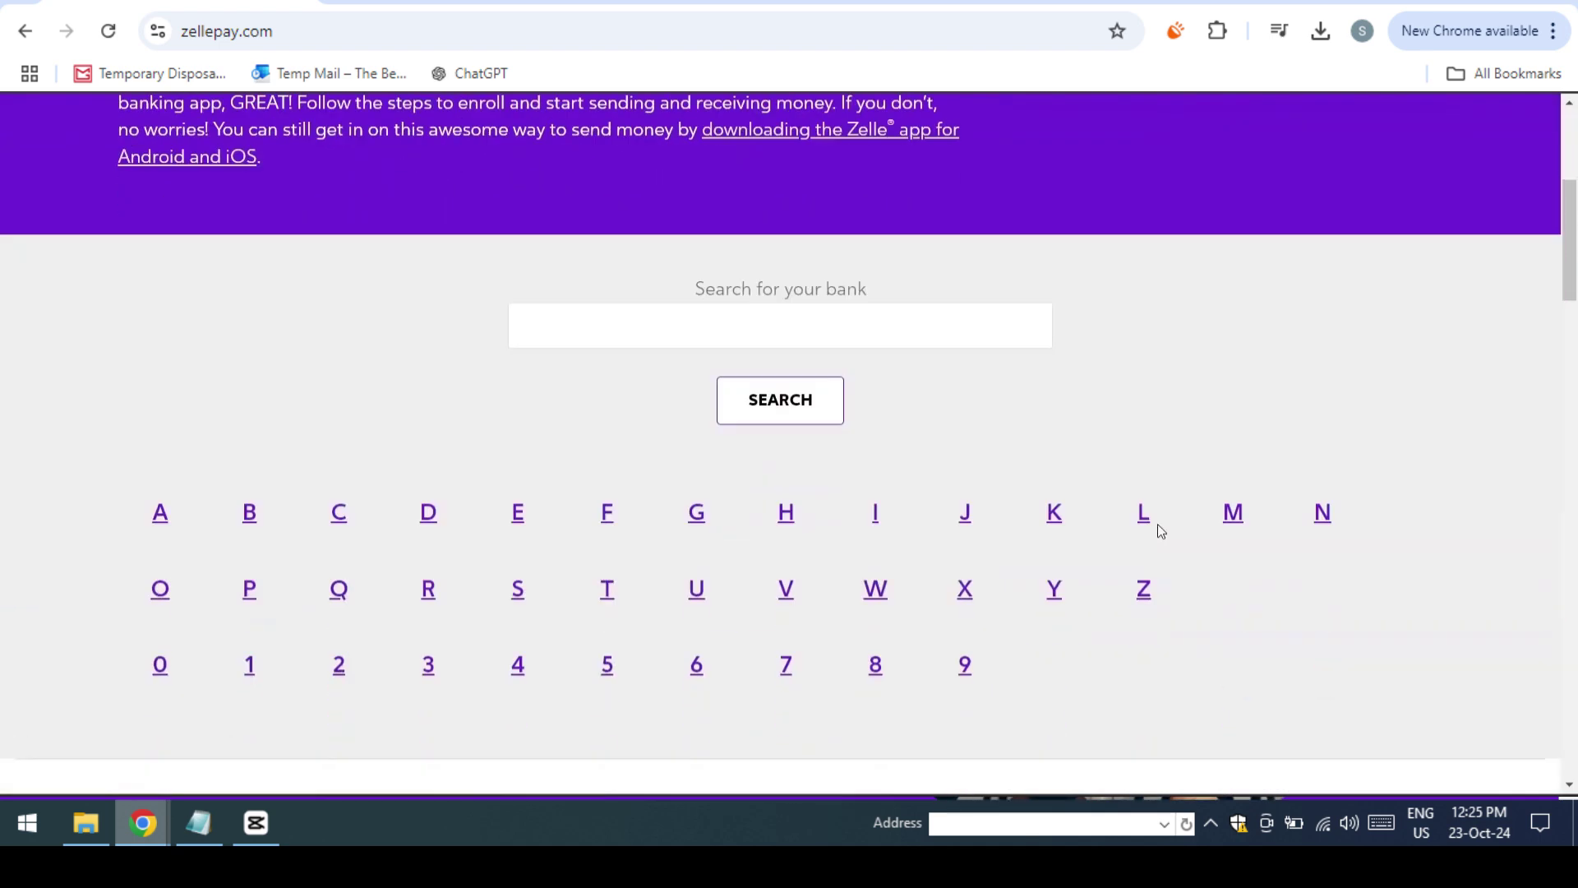
left_click(854, 330)
left_click_drag(734, 289, 876, 289)
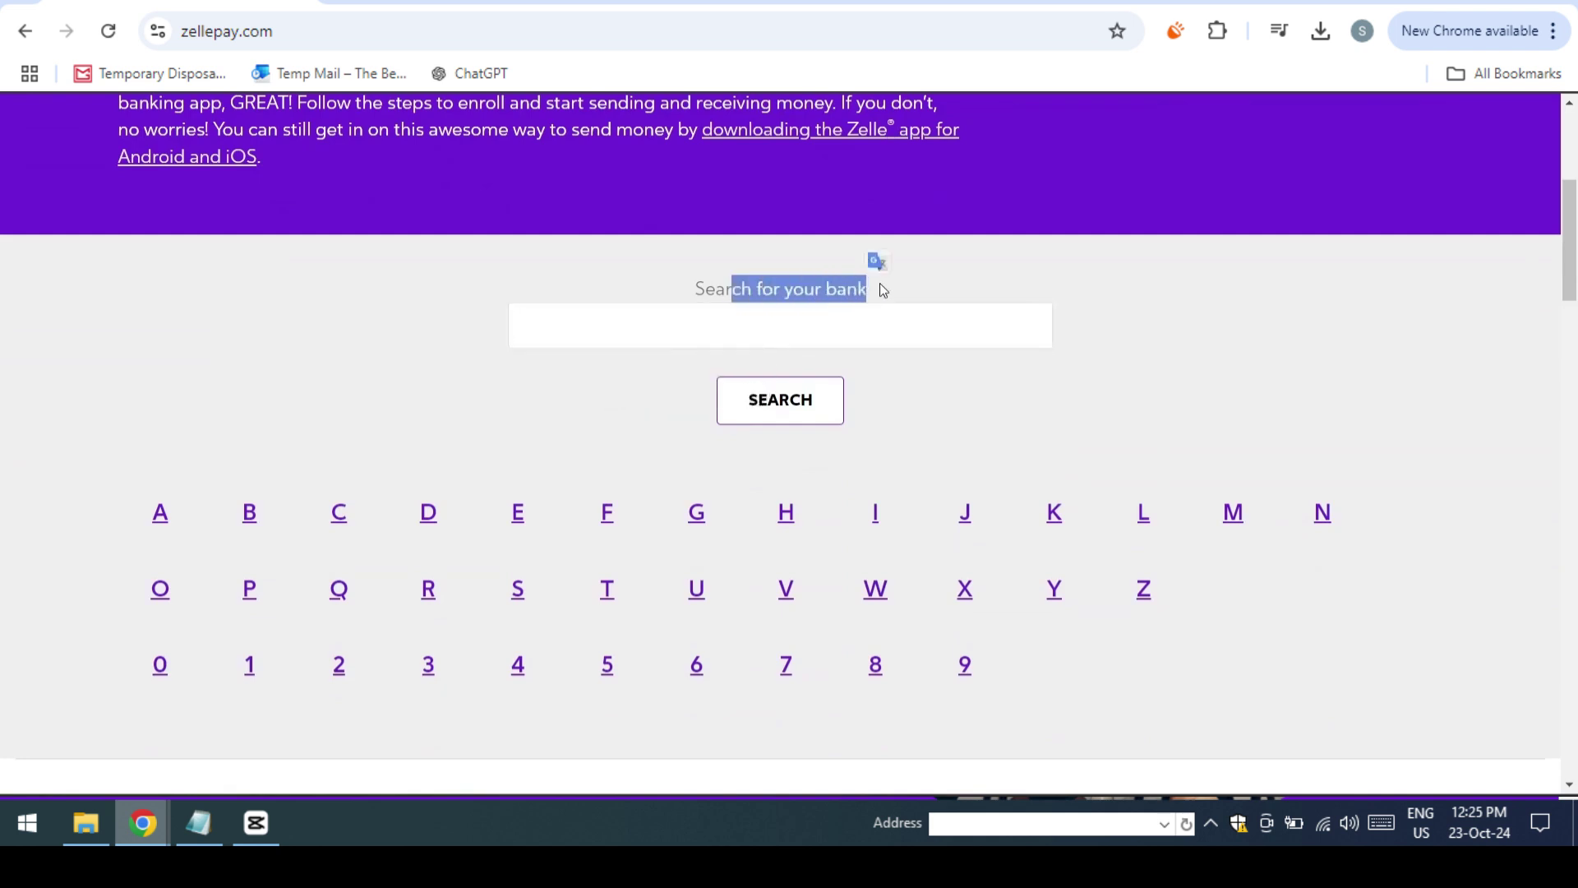
left_click(1154, 316)
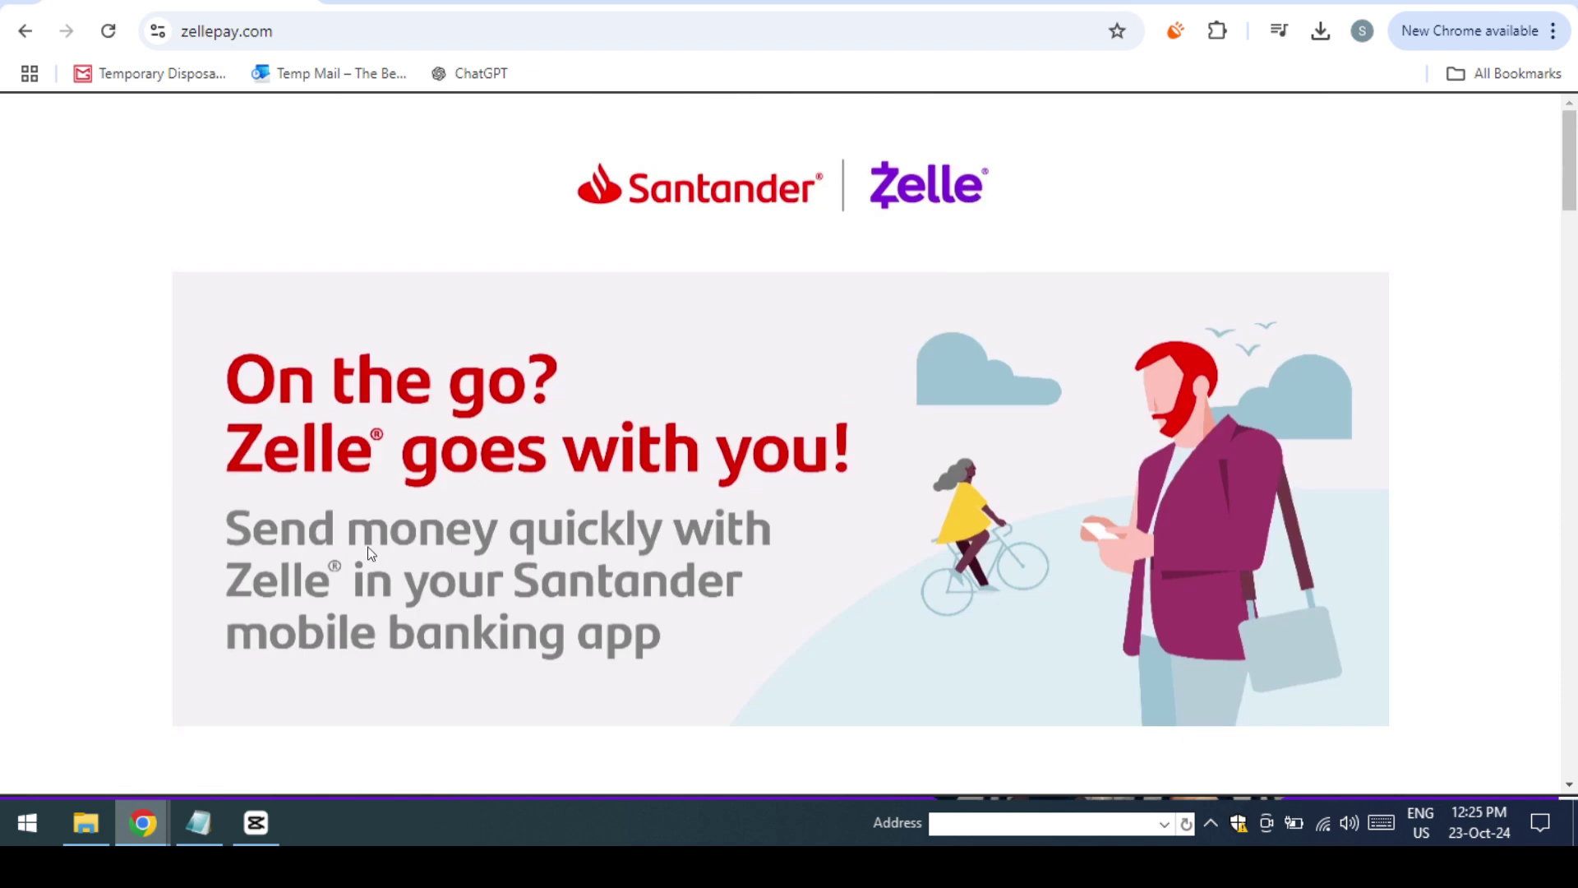
- Scroll through Santander's Zelle page, its steps and FAQ list
scroll(470, 634, "down", 10)
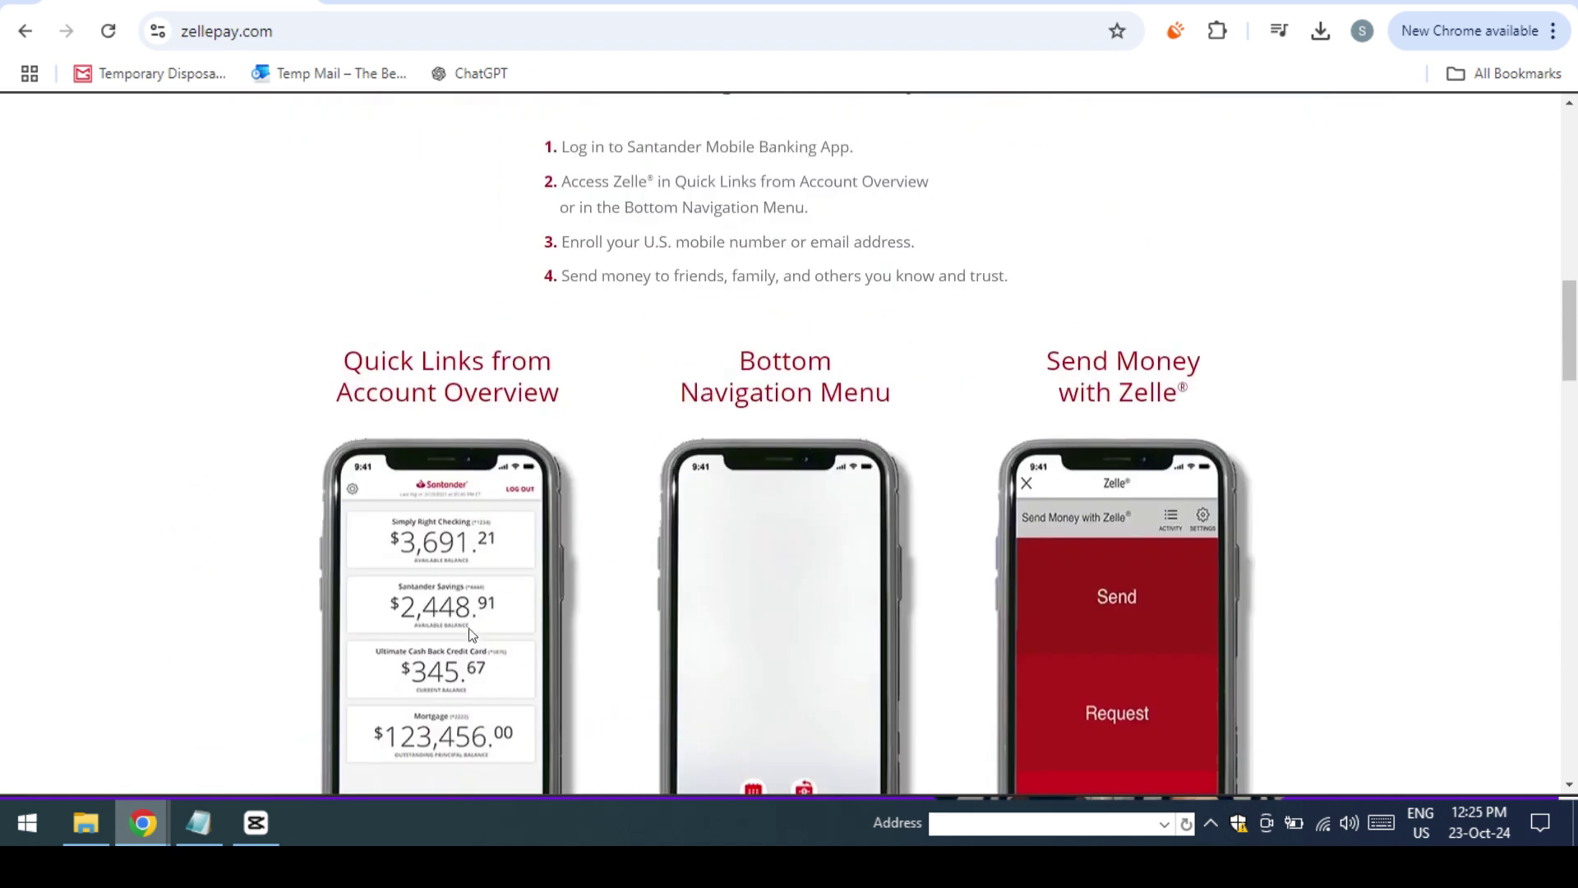
scroll(1253, 385, "down", 5)
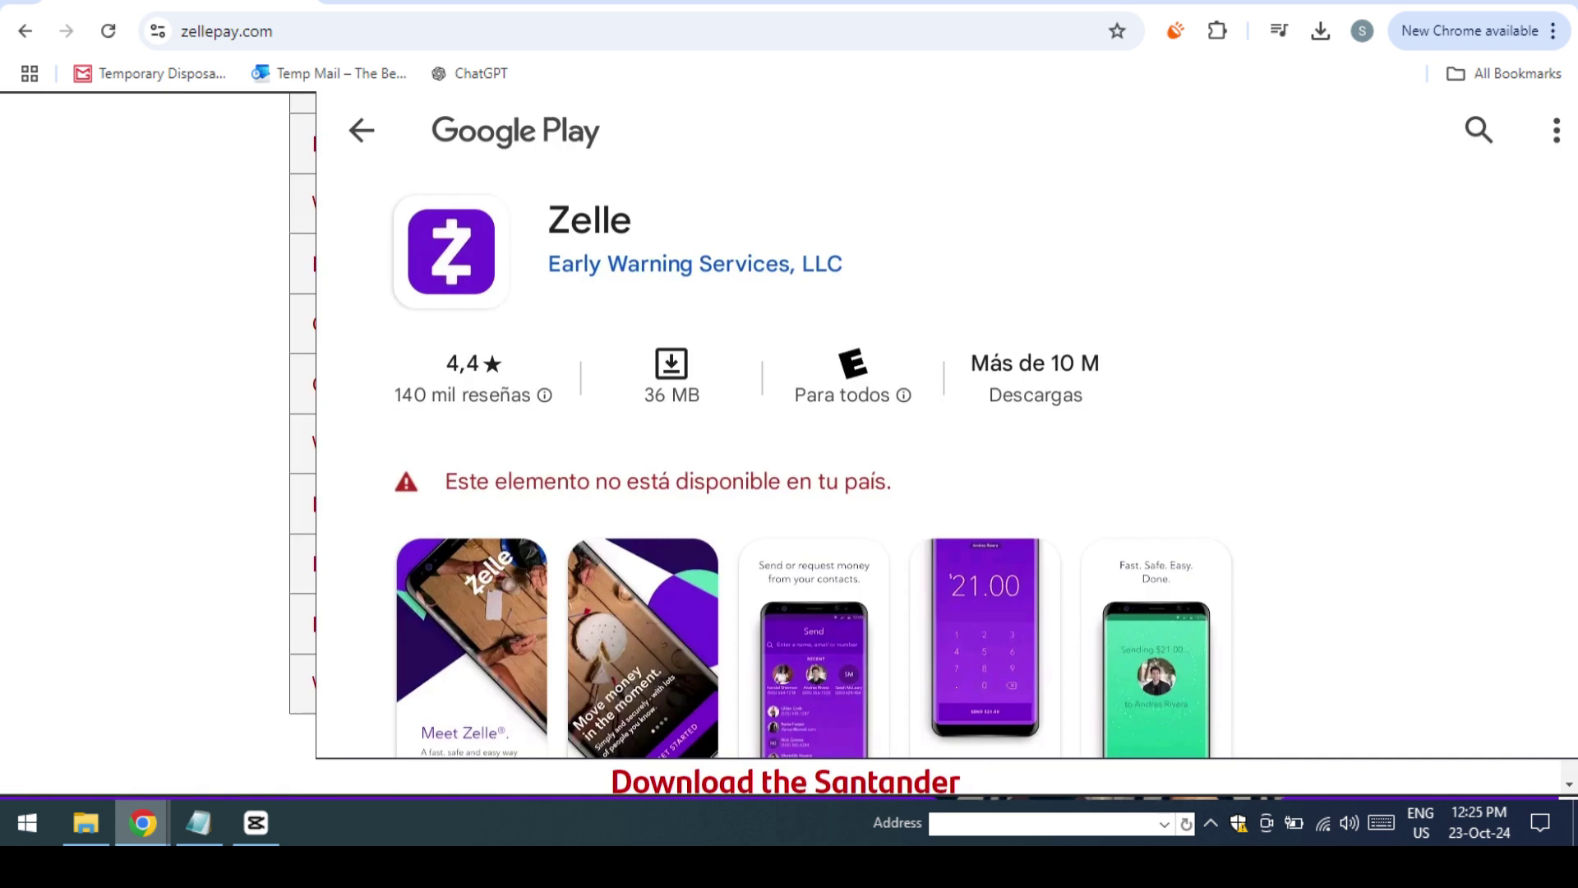
scroll(1180, 506, "up", 5)
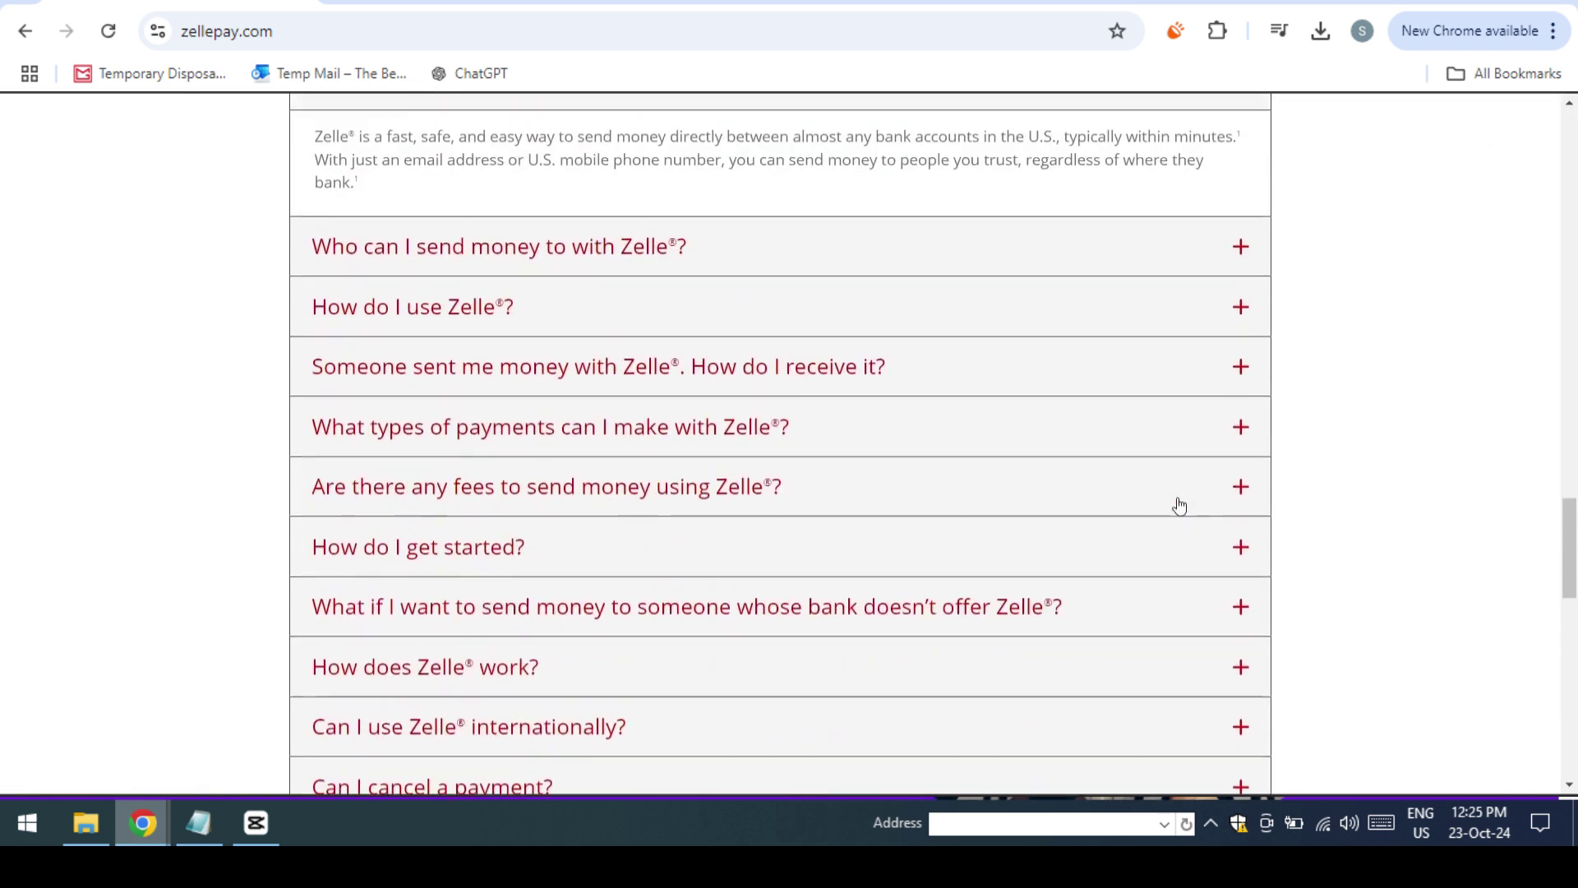
scroll(1180, 505, "up", 10)
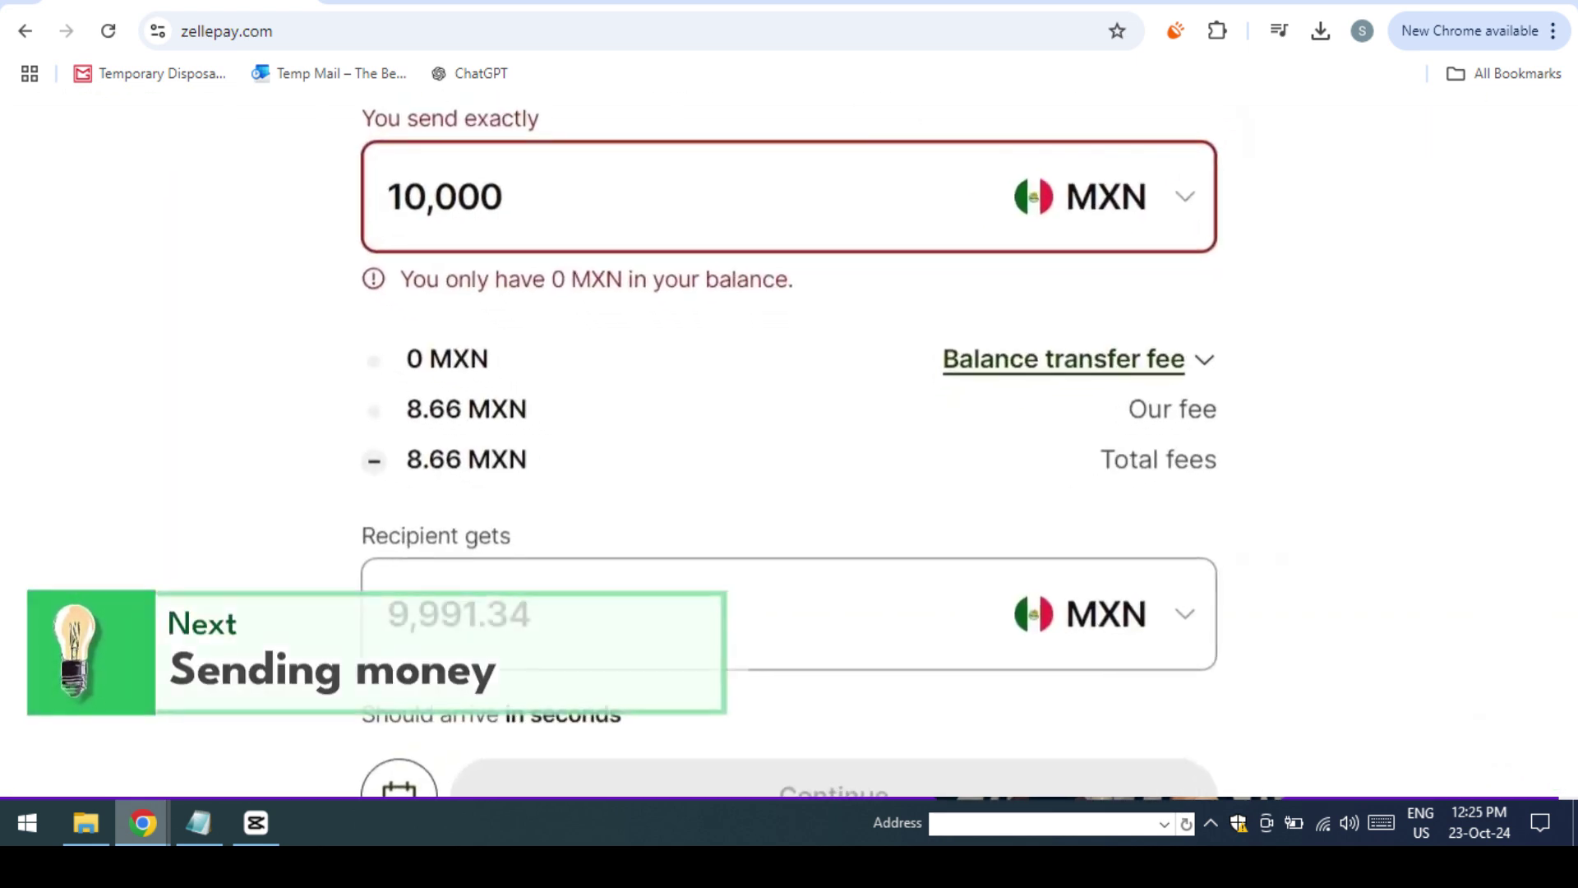
- Change the Wise quote to send 50 US dollars
left_click(672, 174)
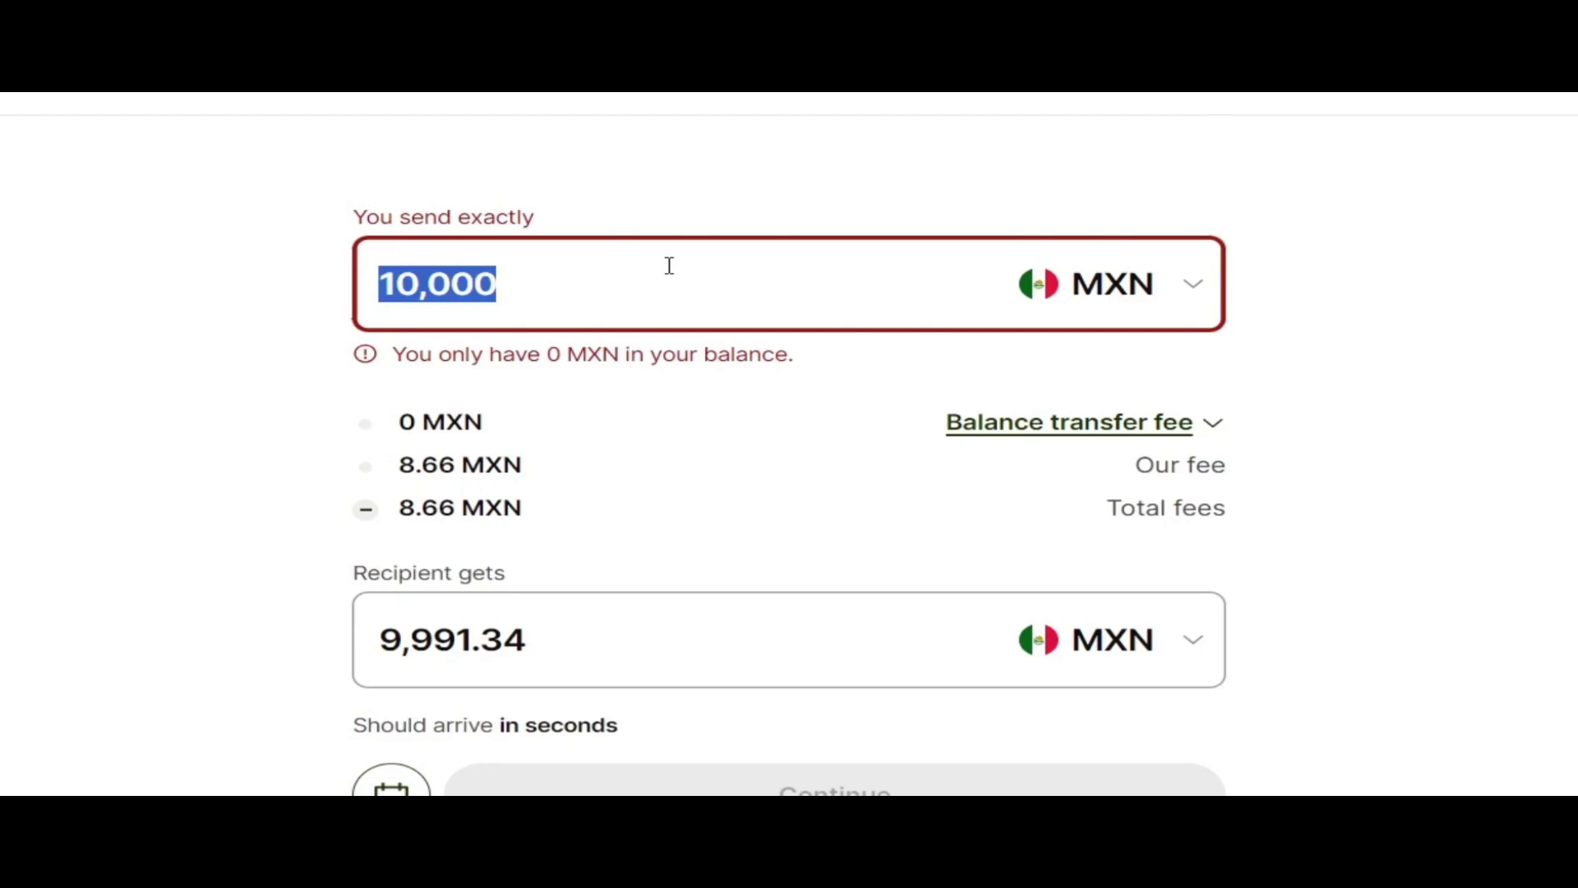
type("50")
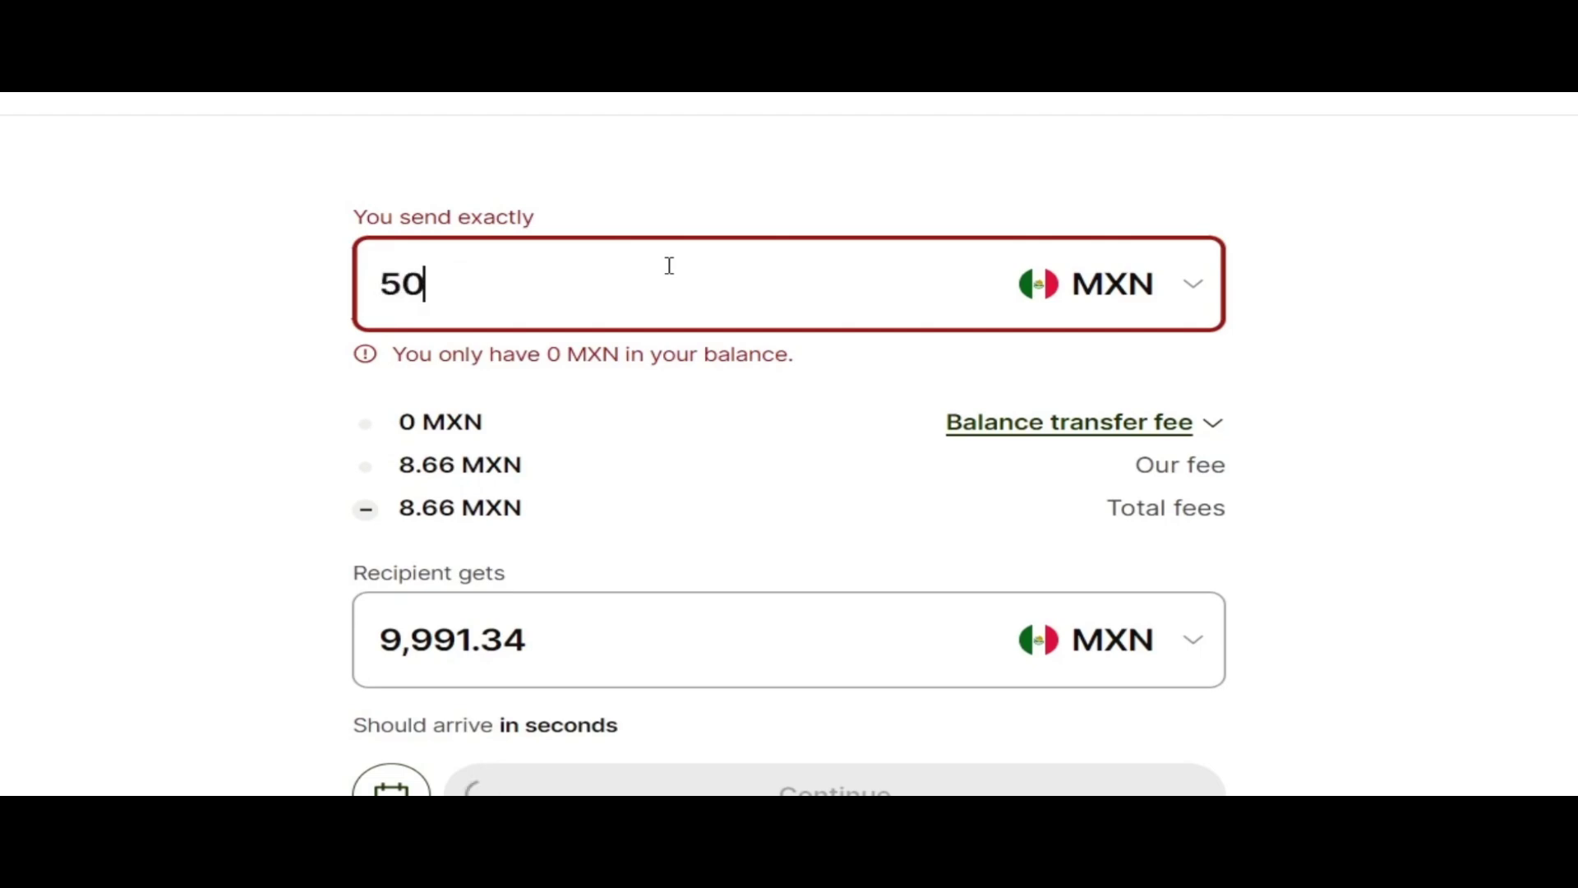
left_click(1039, 294)
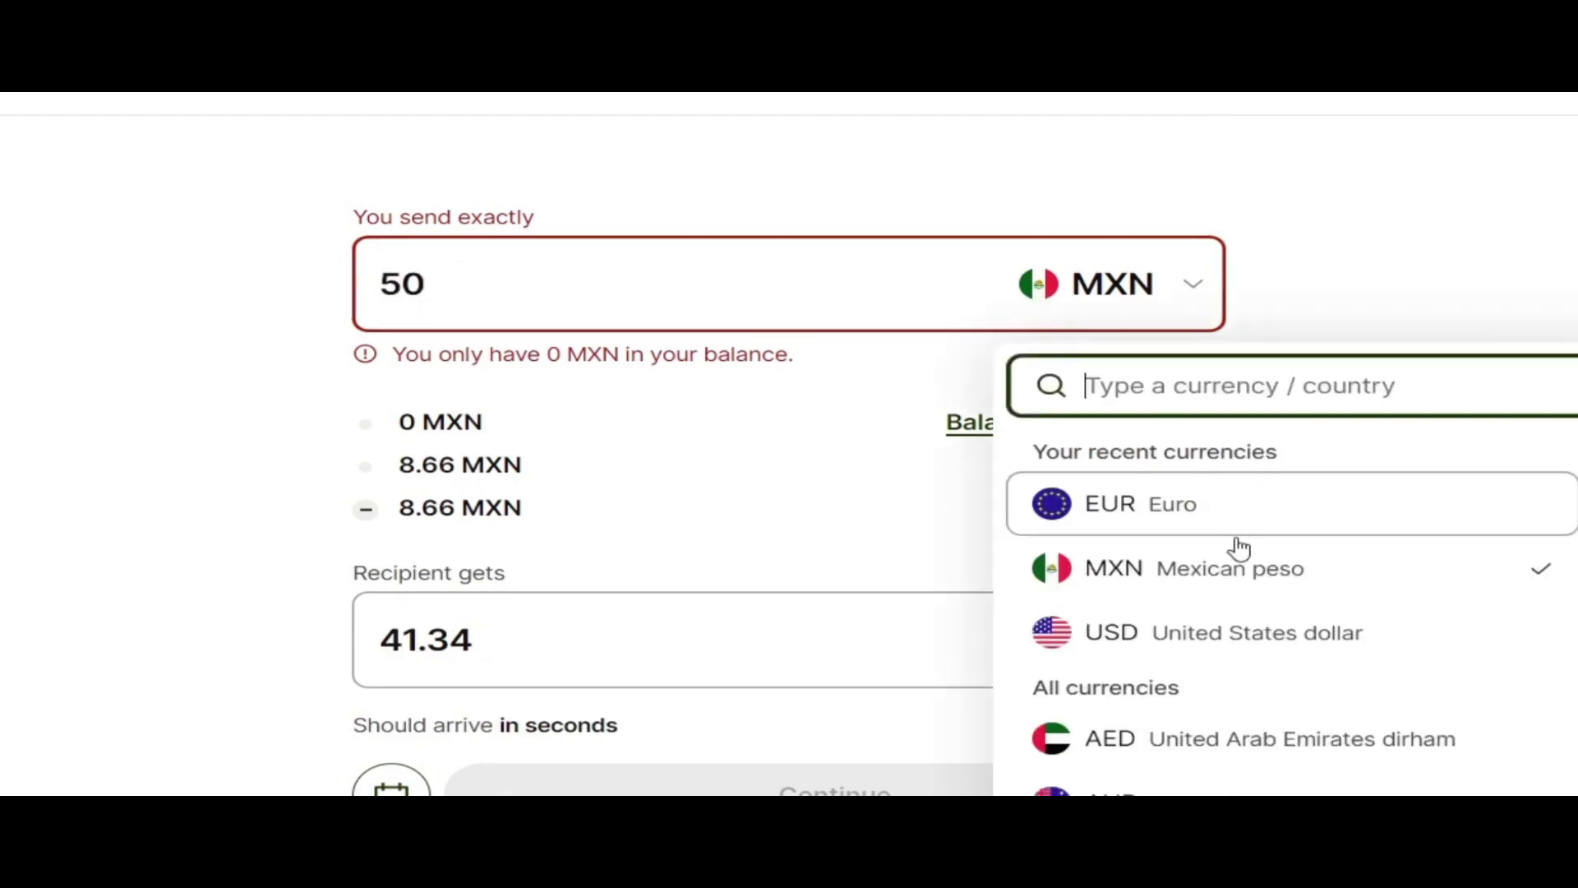
left_click(1285, 635)
scroll(999, 364, "down", 1)
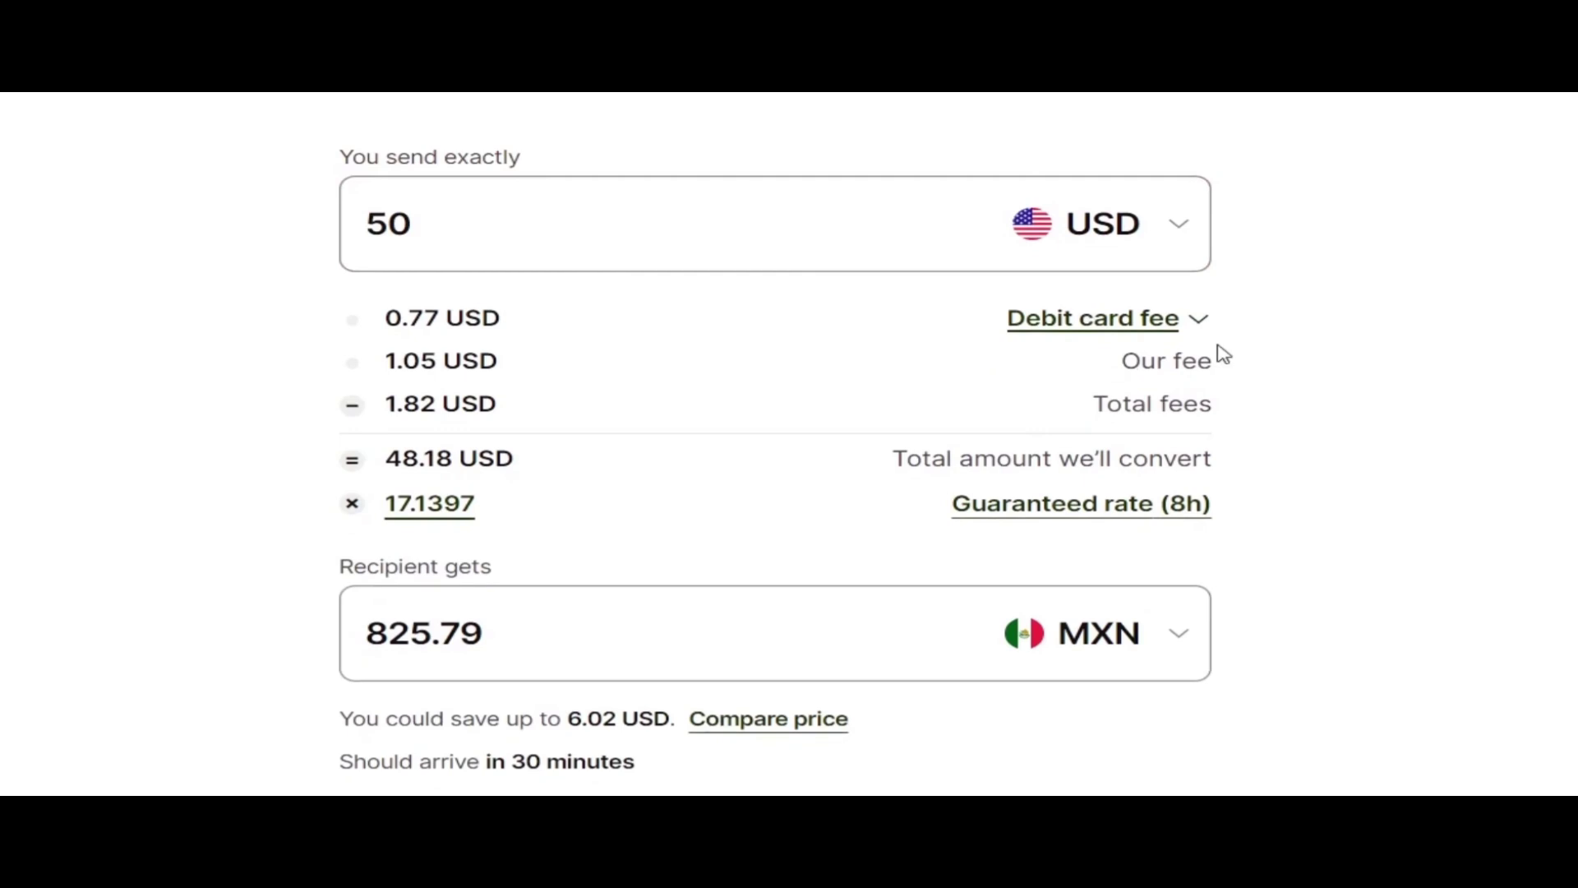
left_click_drag(502, 323, 386, 331)
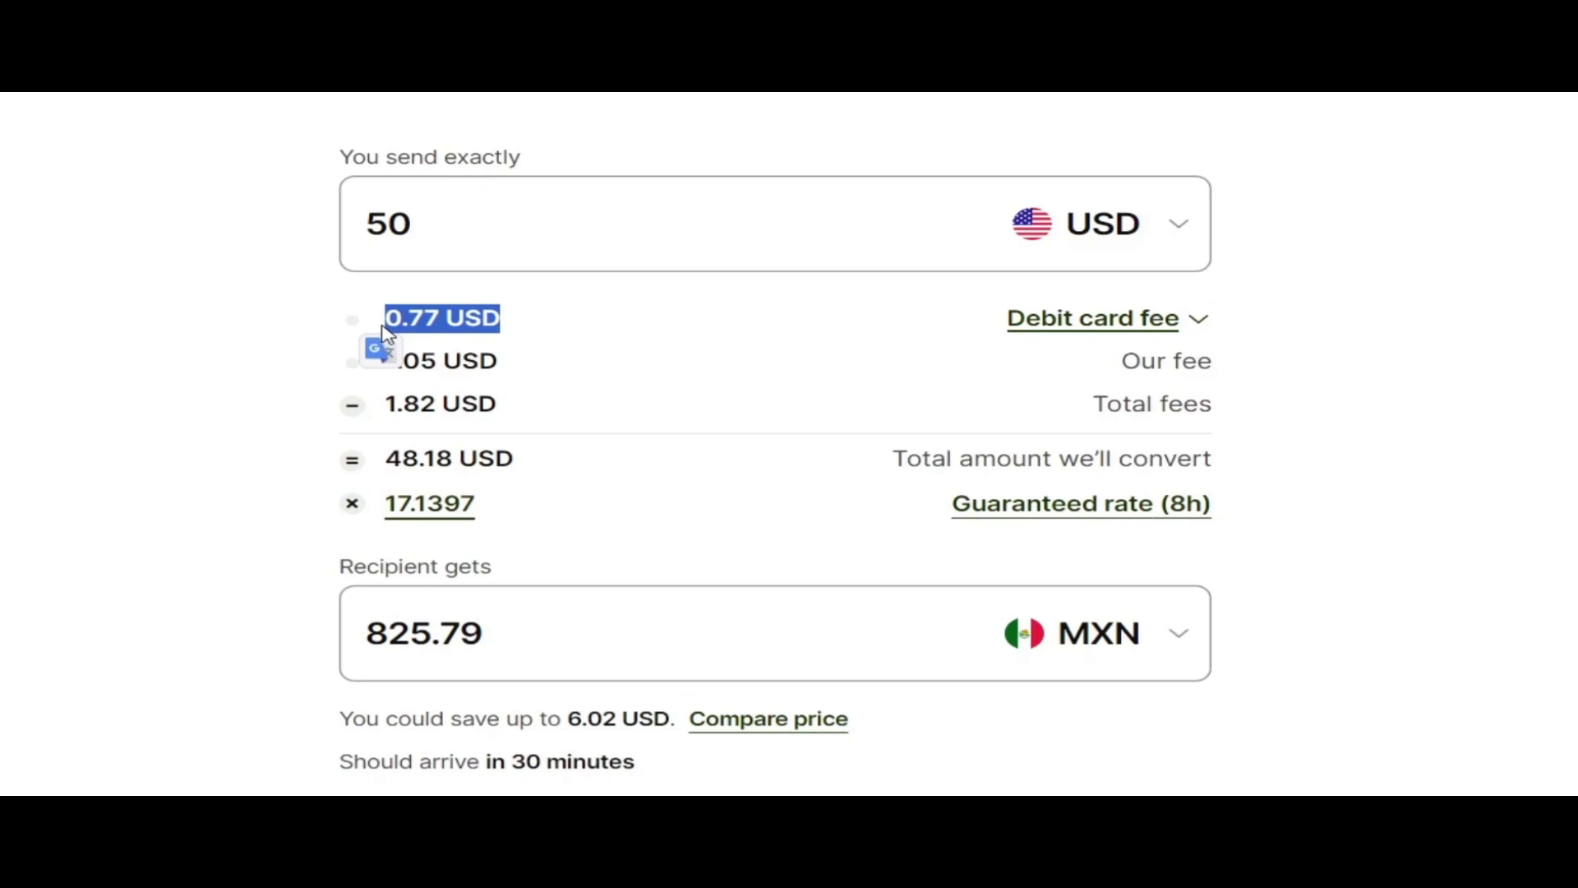
- Highlight the Our fee, Total fees and Total amount we'll convert lines, then check the 825.79 MXN received
left_click_drag(1105, 362, 1266, 356)
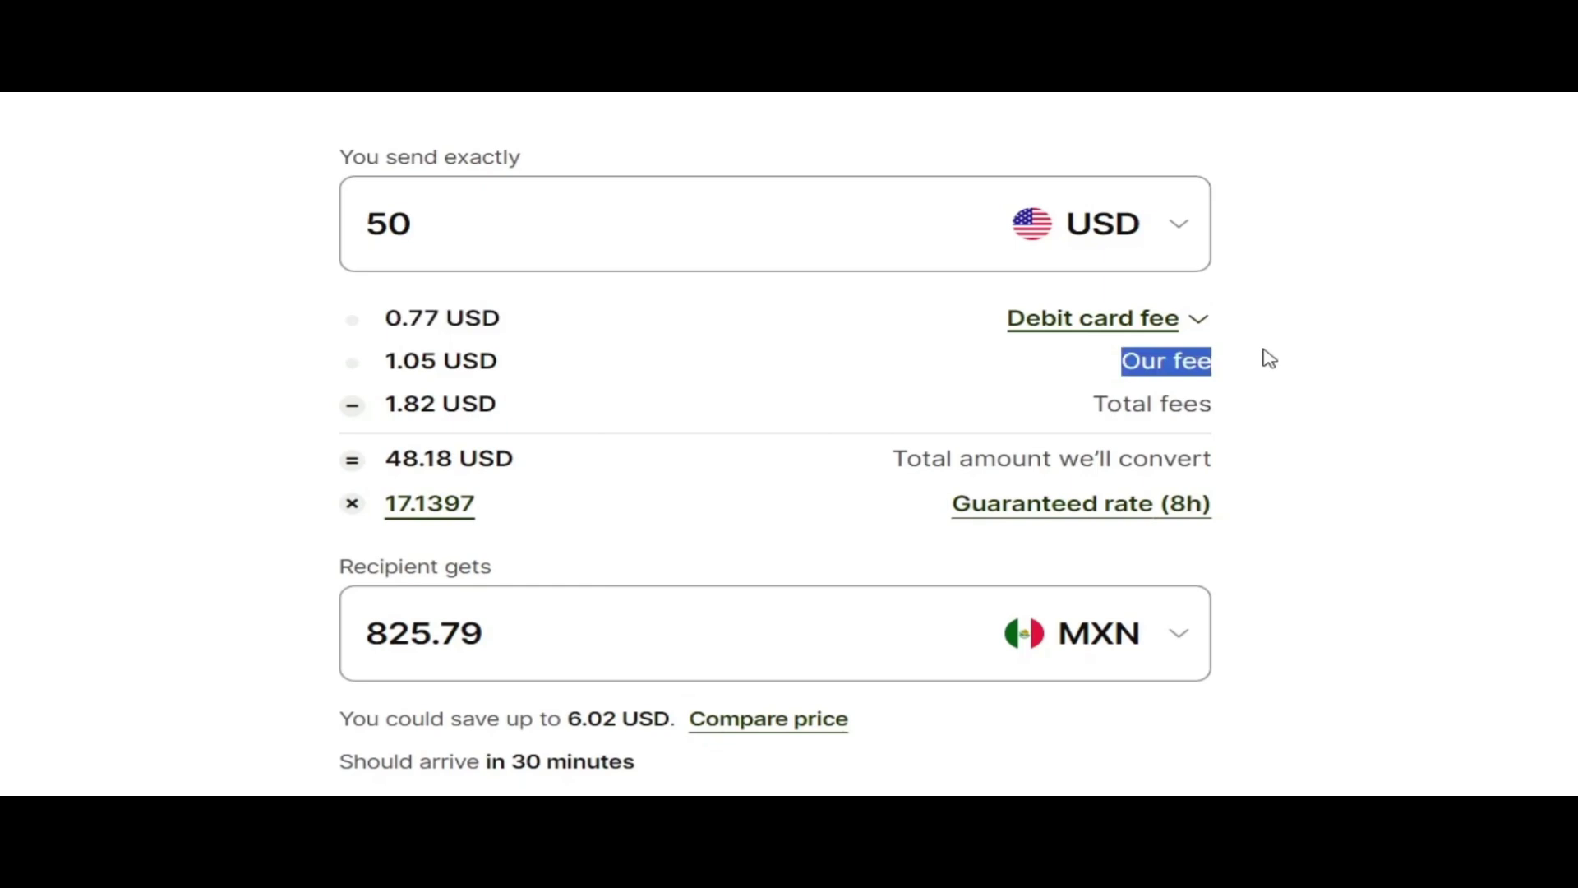
left_click_drag(1081, 407, 1219, 402)
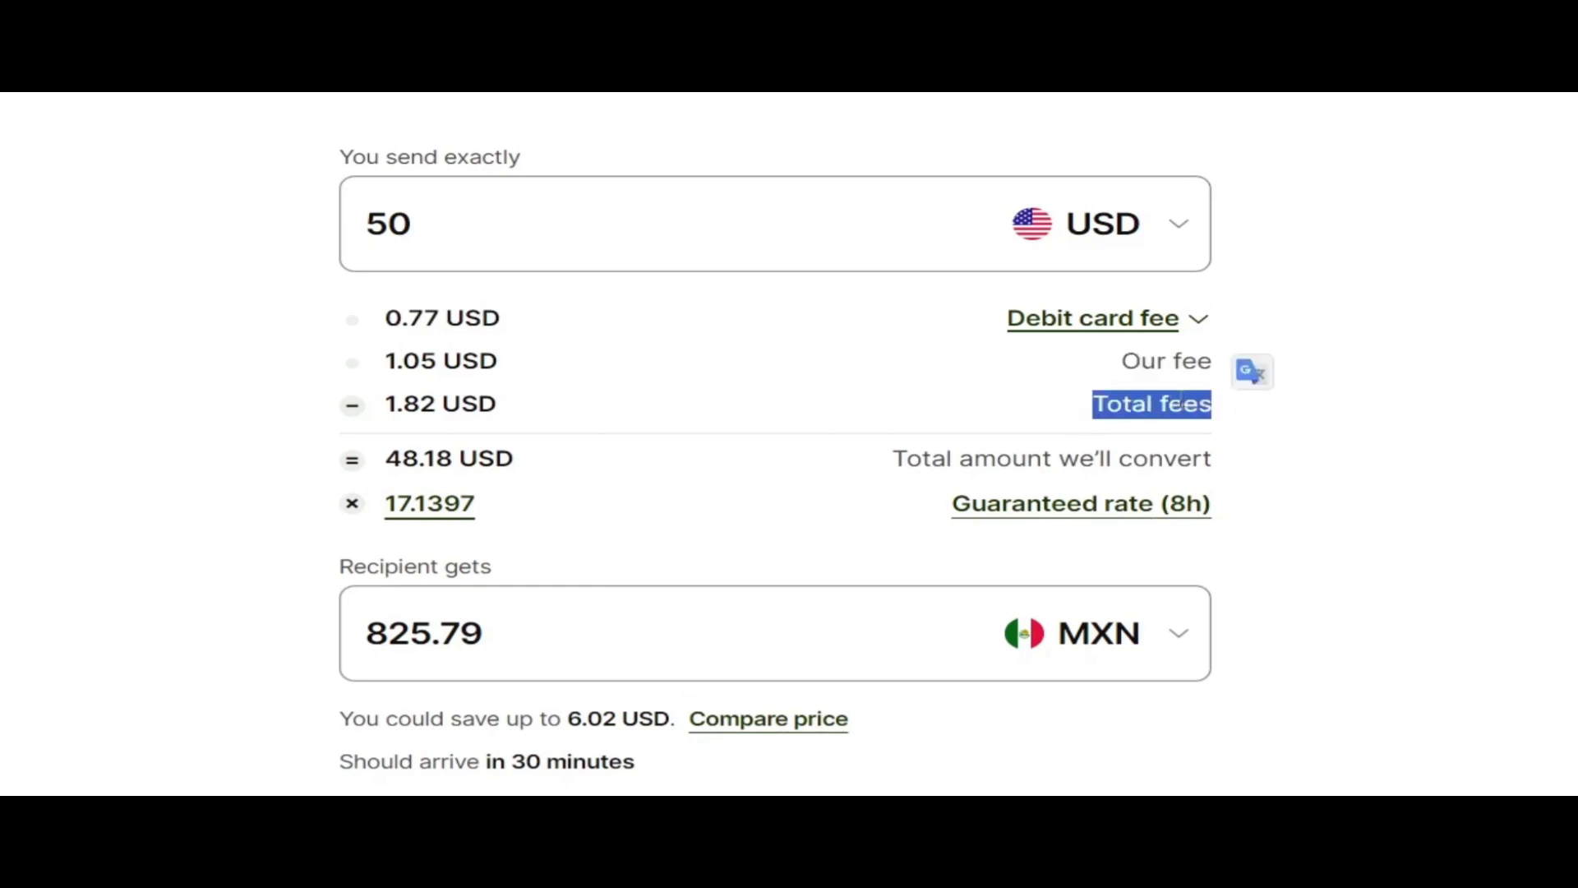
left_click(1277, 411)
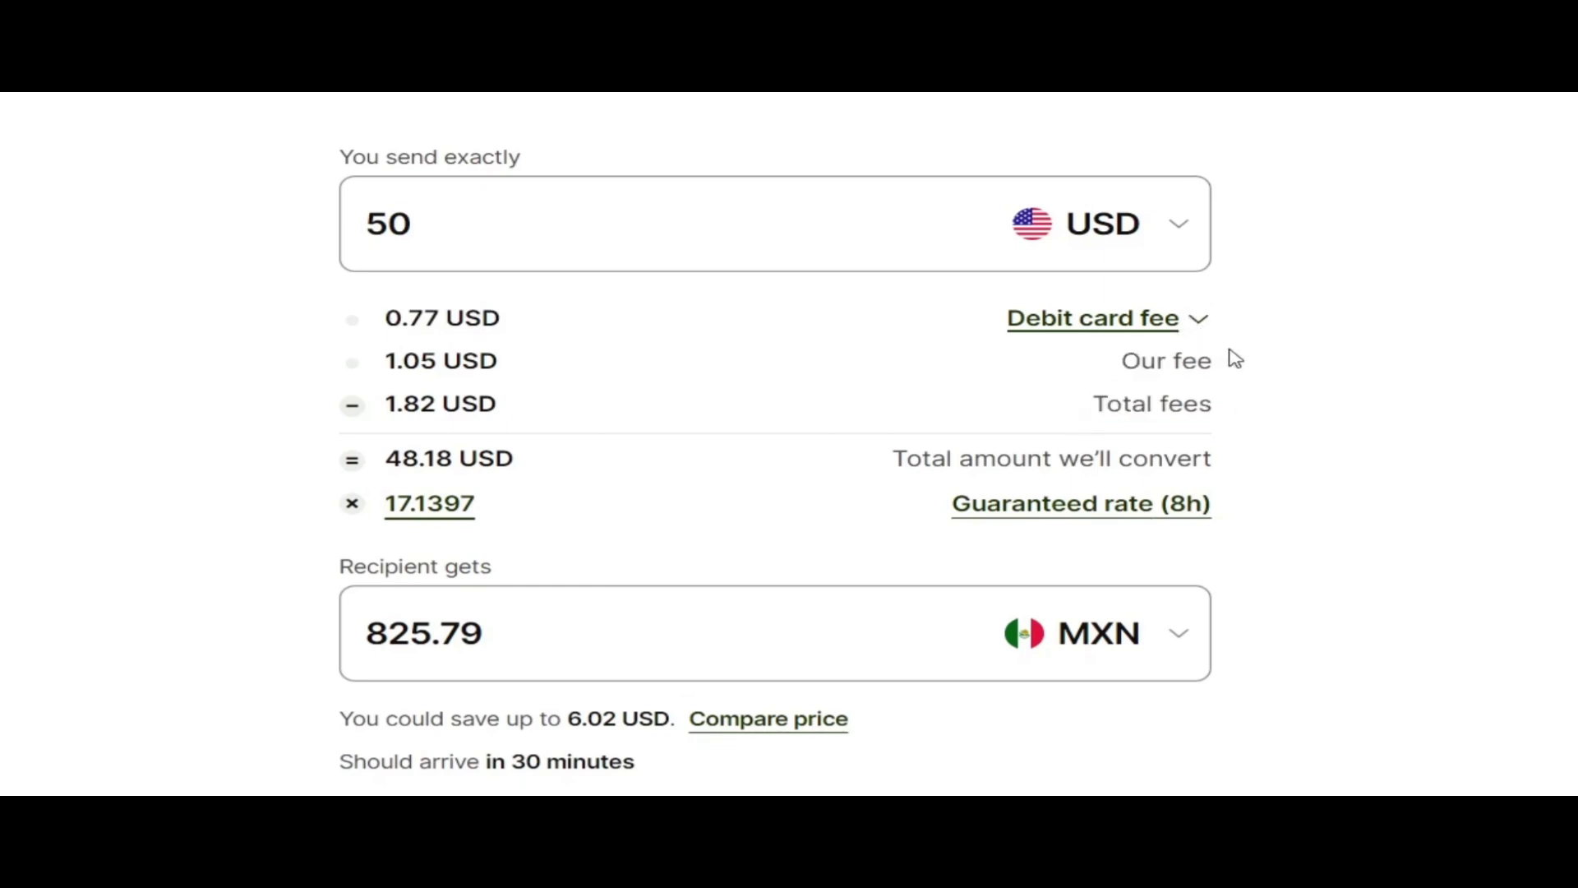
left_click_drag(1233, 356, 369, 321)
left_click(275, 346)
left_click_drag(846, 461, 1320, 472)
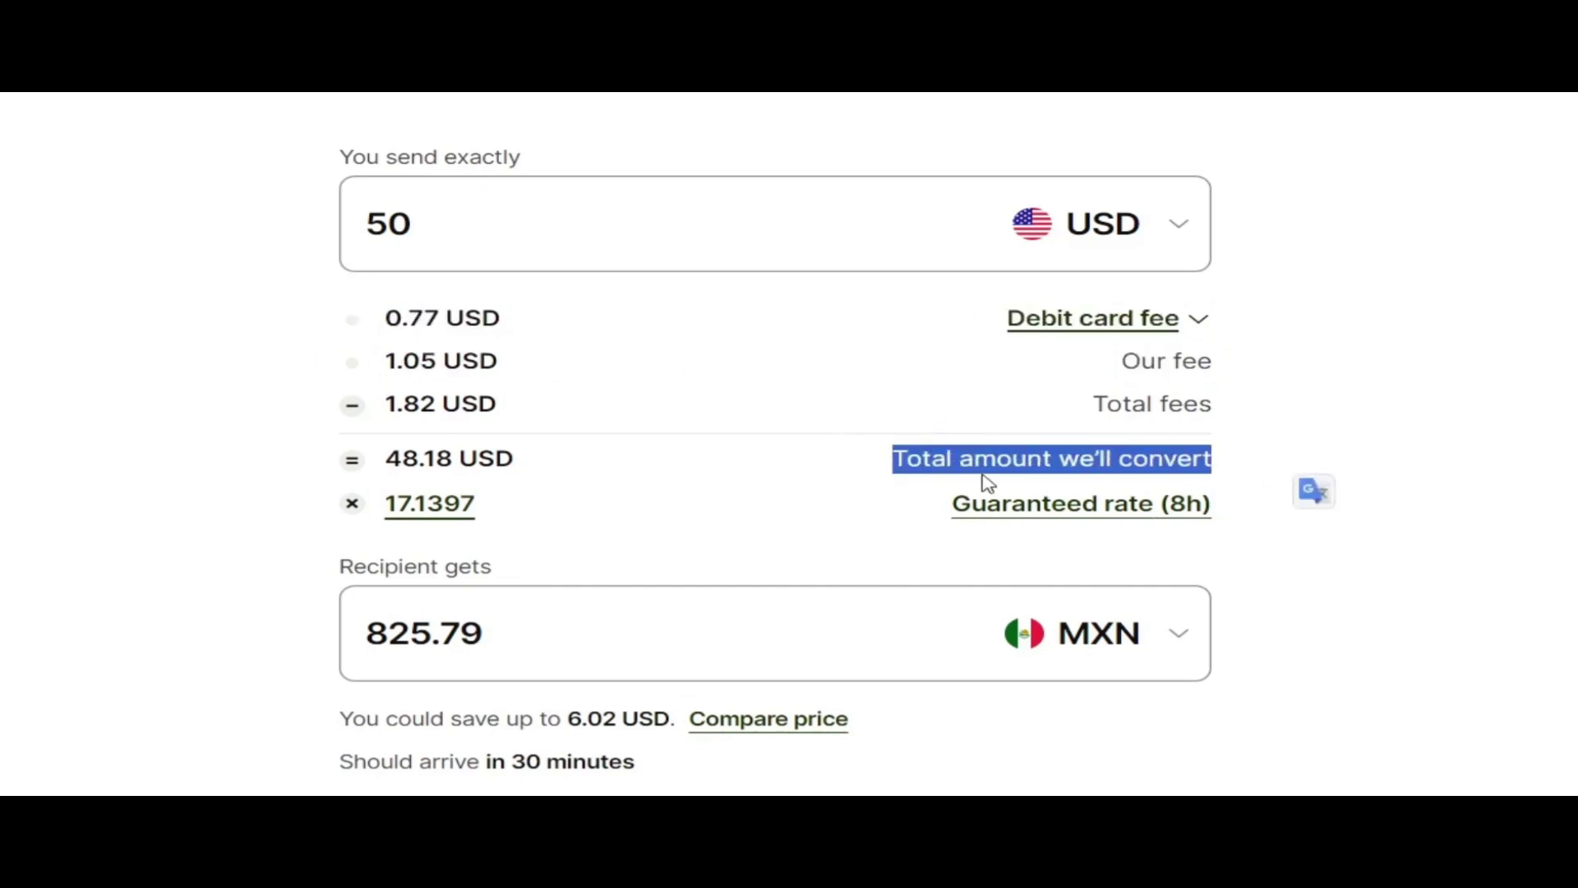
left_click_drag(384, 571, 533, 578)
left_click(624, 619)
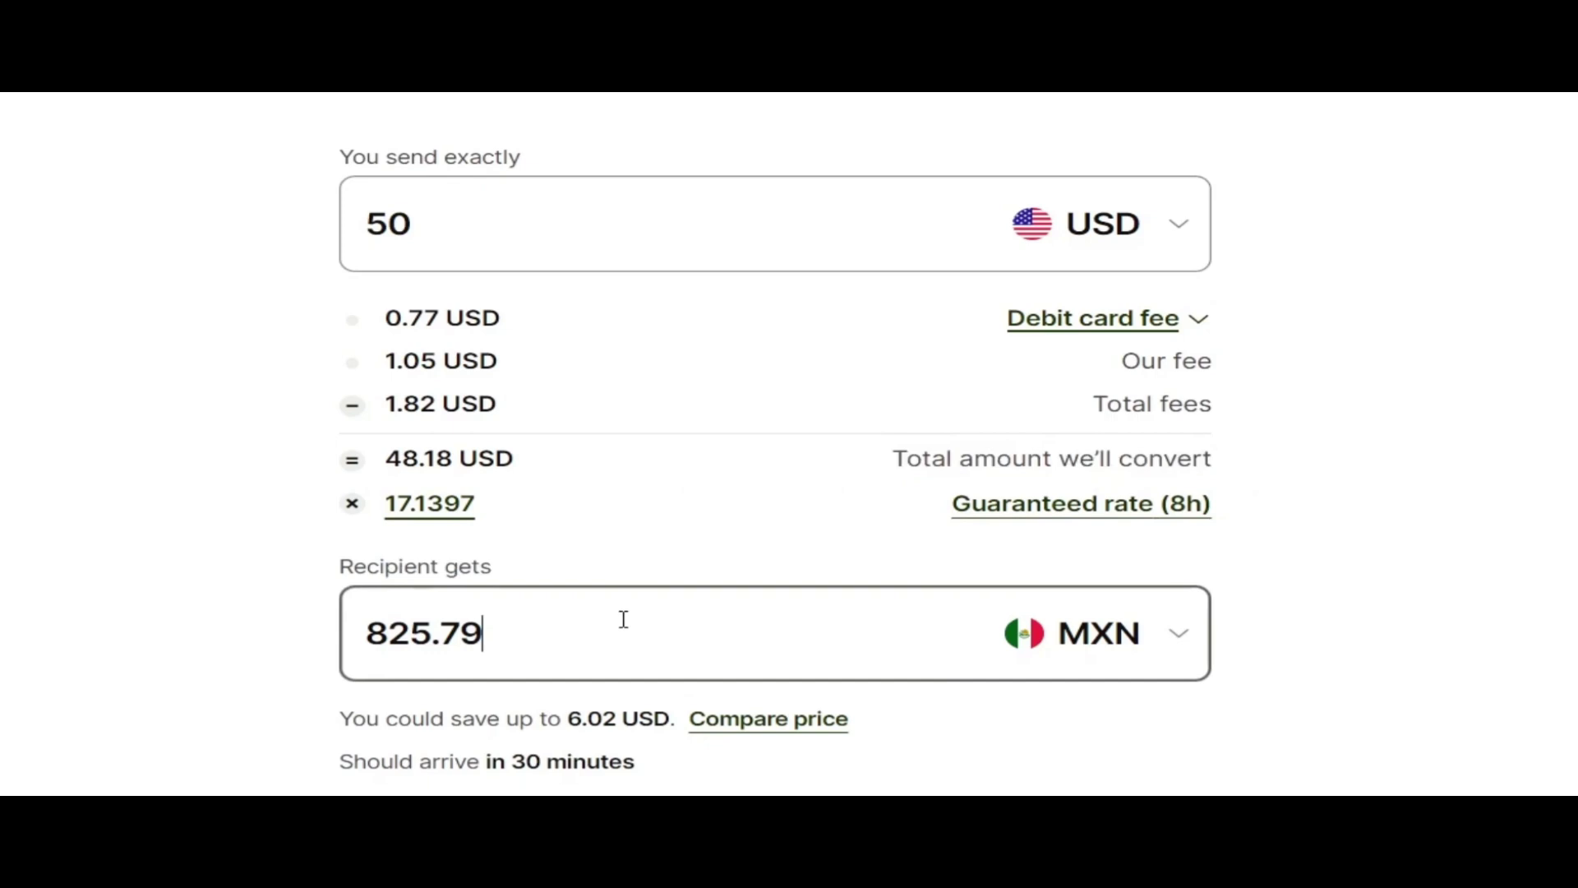
left_click(1113, 638)
- Switch the recipient currency from MXN to Canadian dollar, so the recipient gets 66.06 CAD
key("Down")
key("Down")
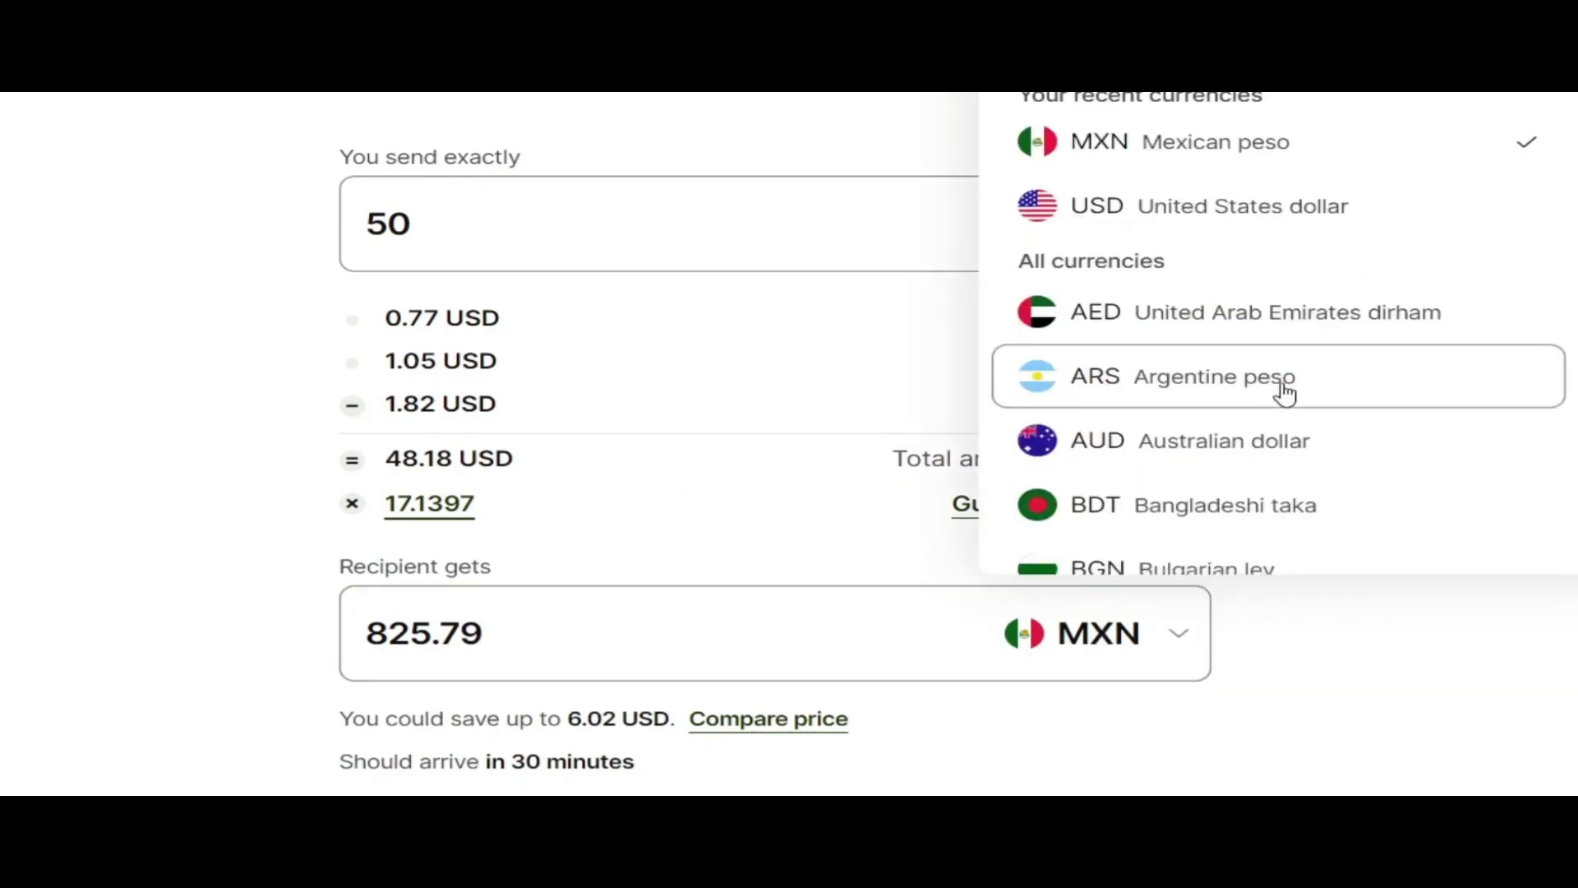
scroll(1287, 395, "down", 20)
scroll(1286, 394, "up", 20)
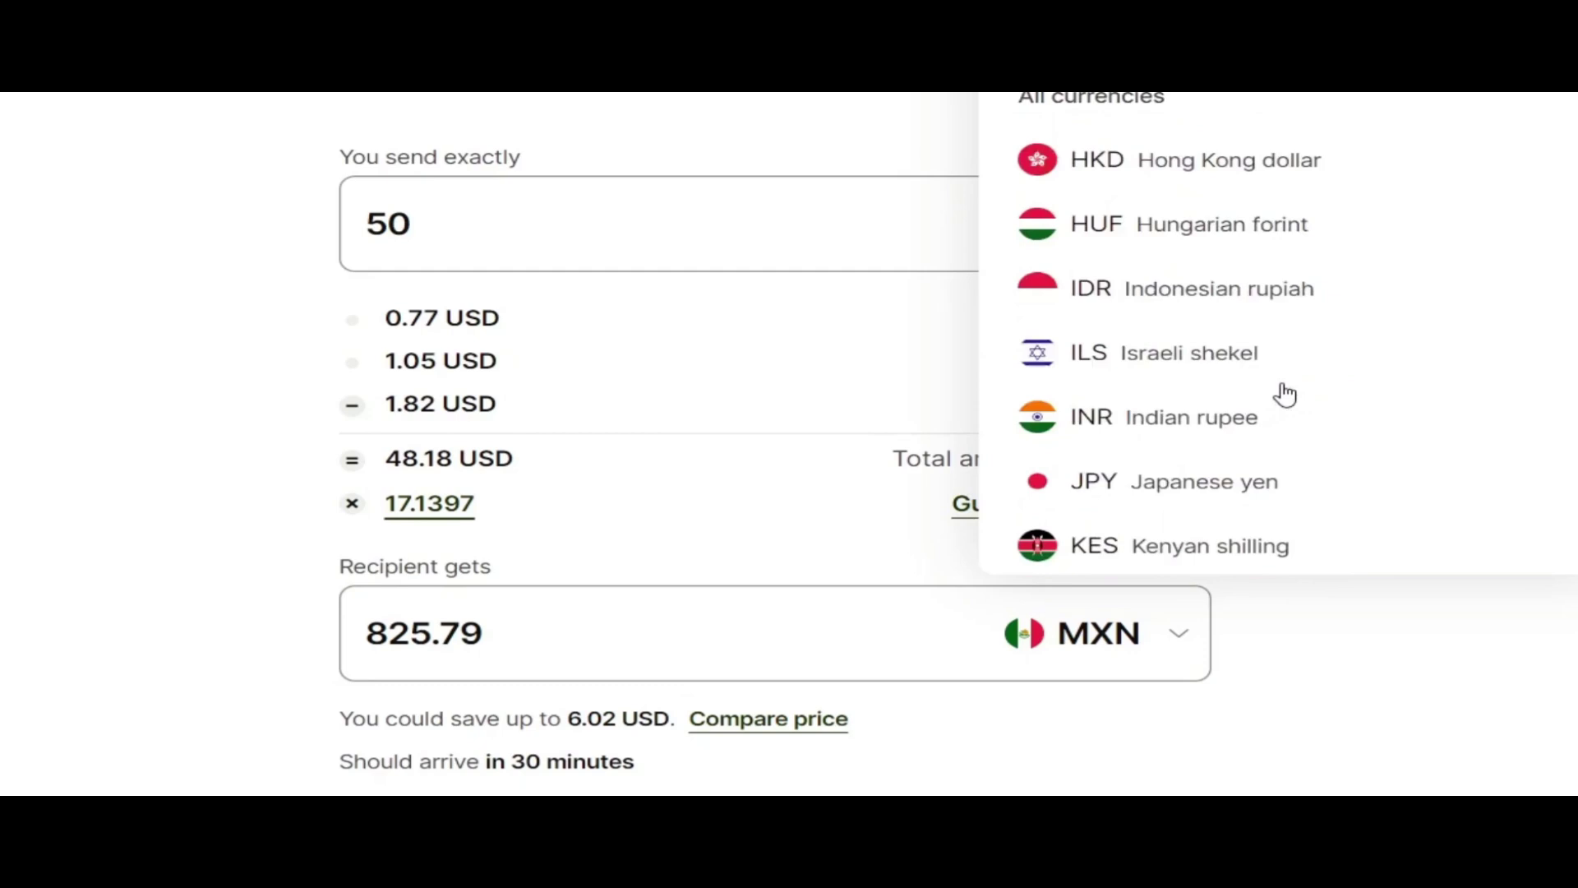
left_click(1251, 222)
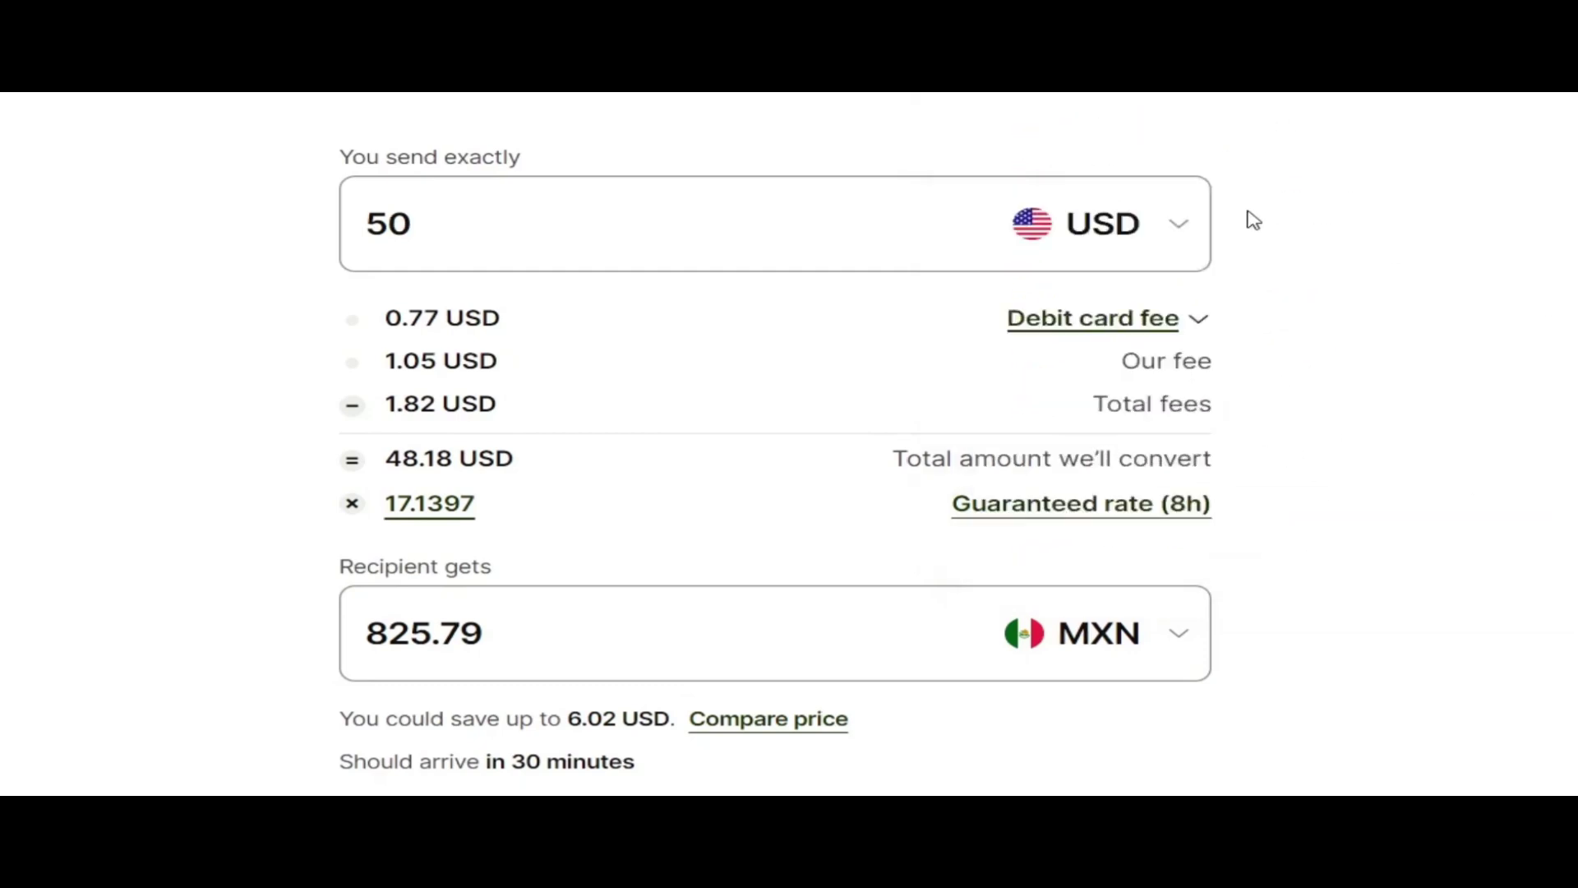
left_click(1109, 644)
scroll(1270, 475, "down", 2)
scroll(1270, 475, "down", 6)
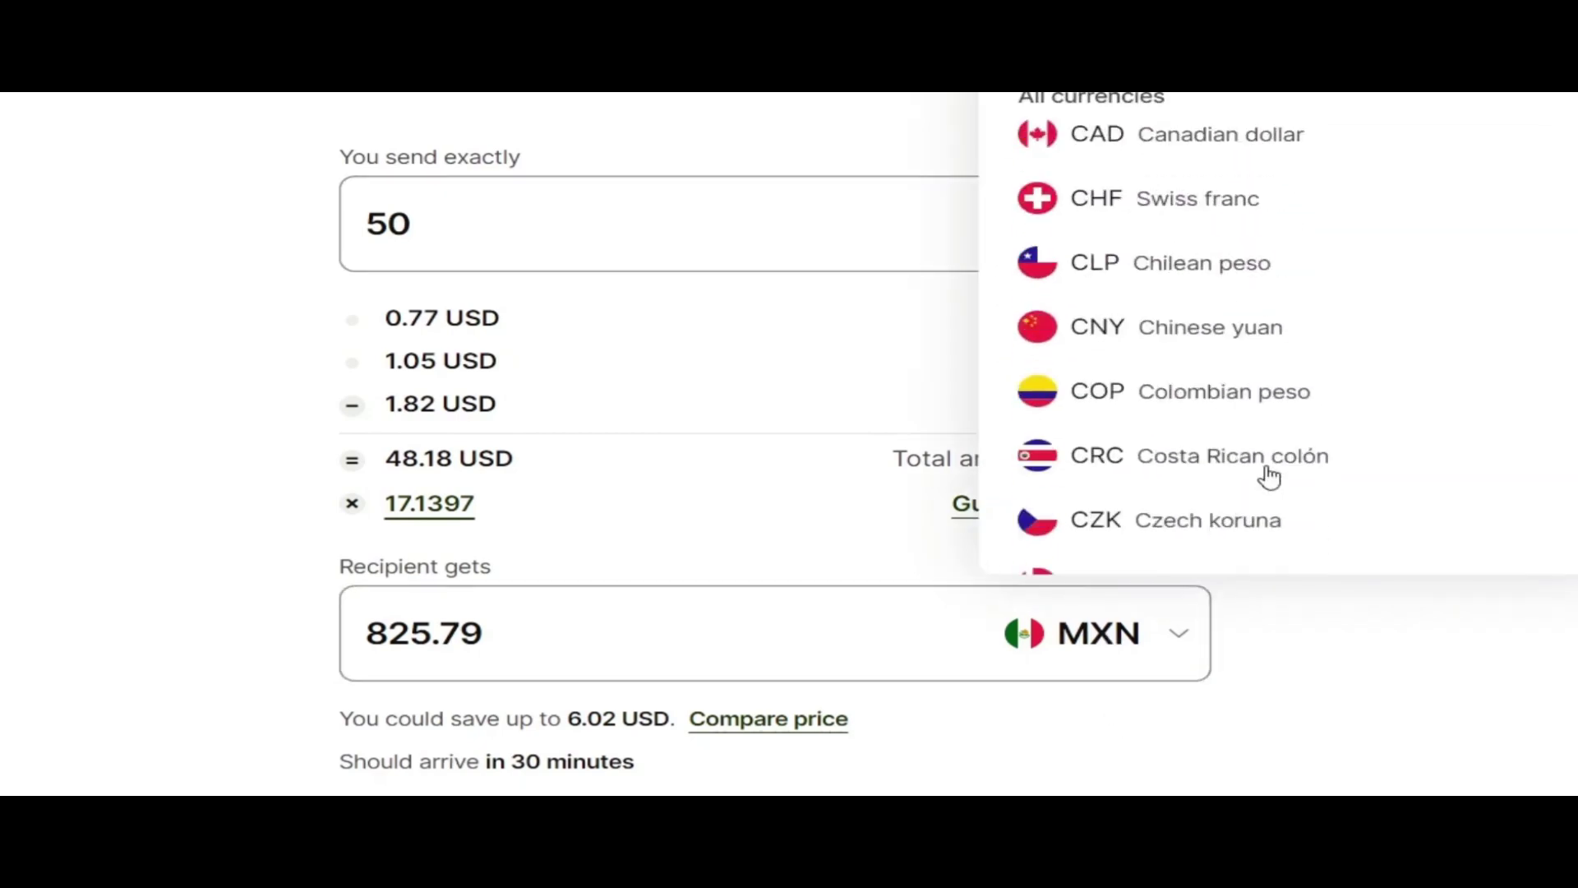
scroll(1270, 477, "up", 4)
left_click(1273, 347)
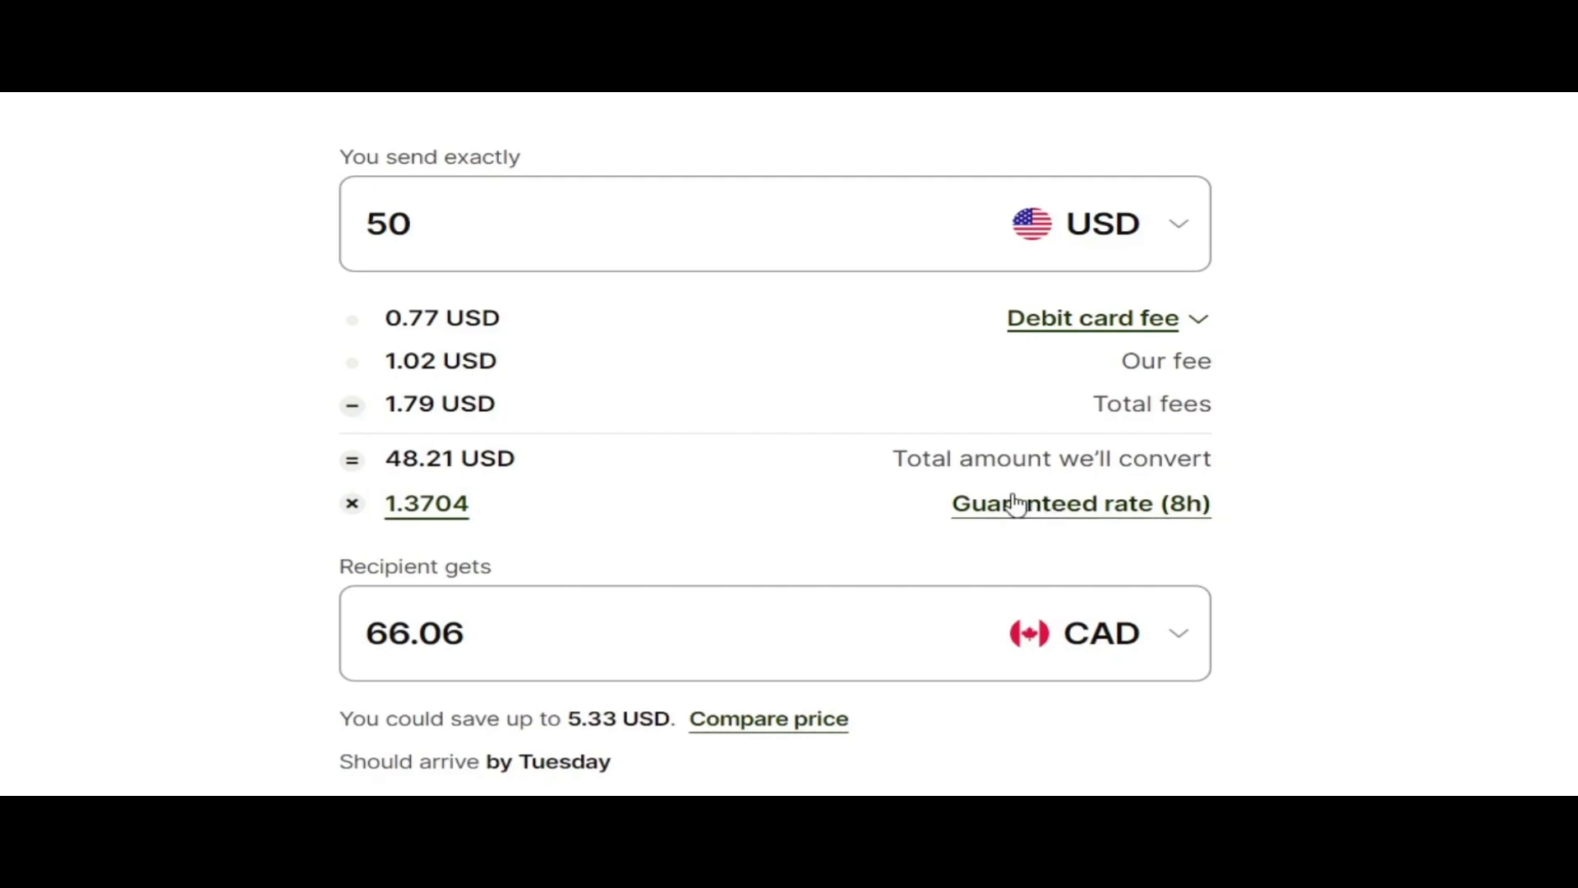
left_click(469, 638)
left_click_drag(469, 638, 387, 638)
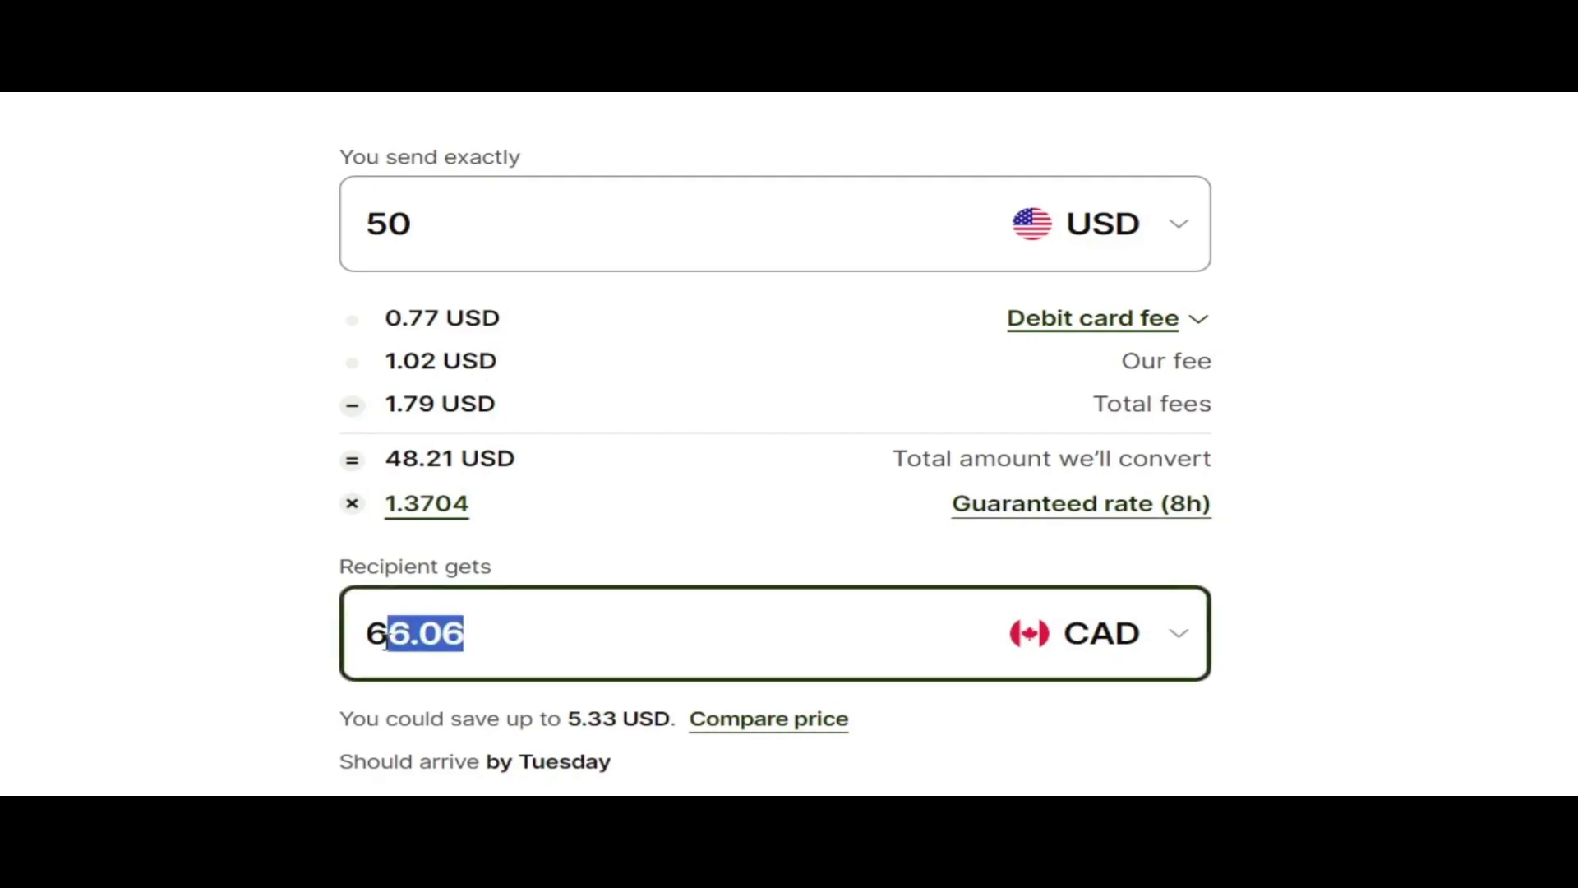
left_click(950, 566)
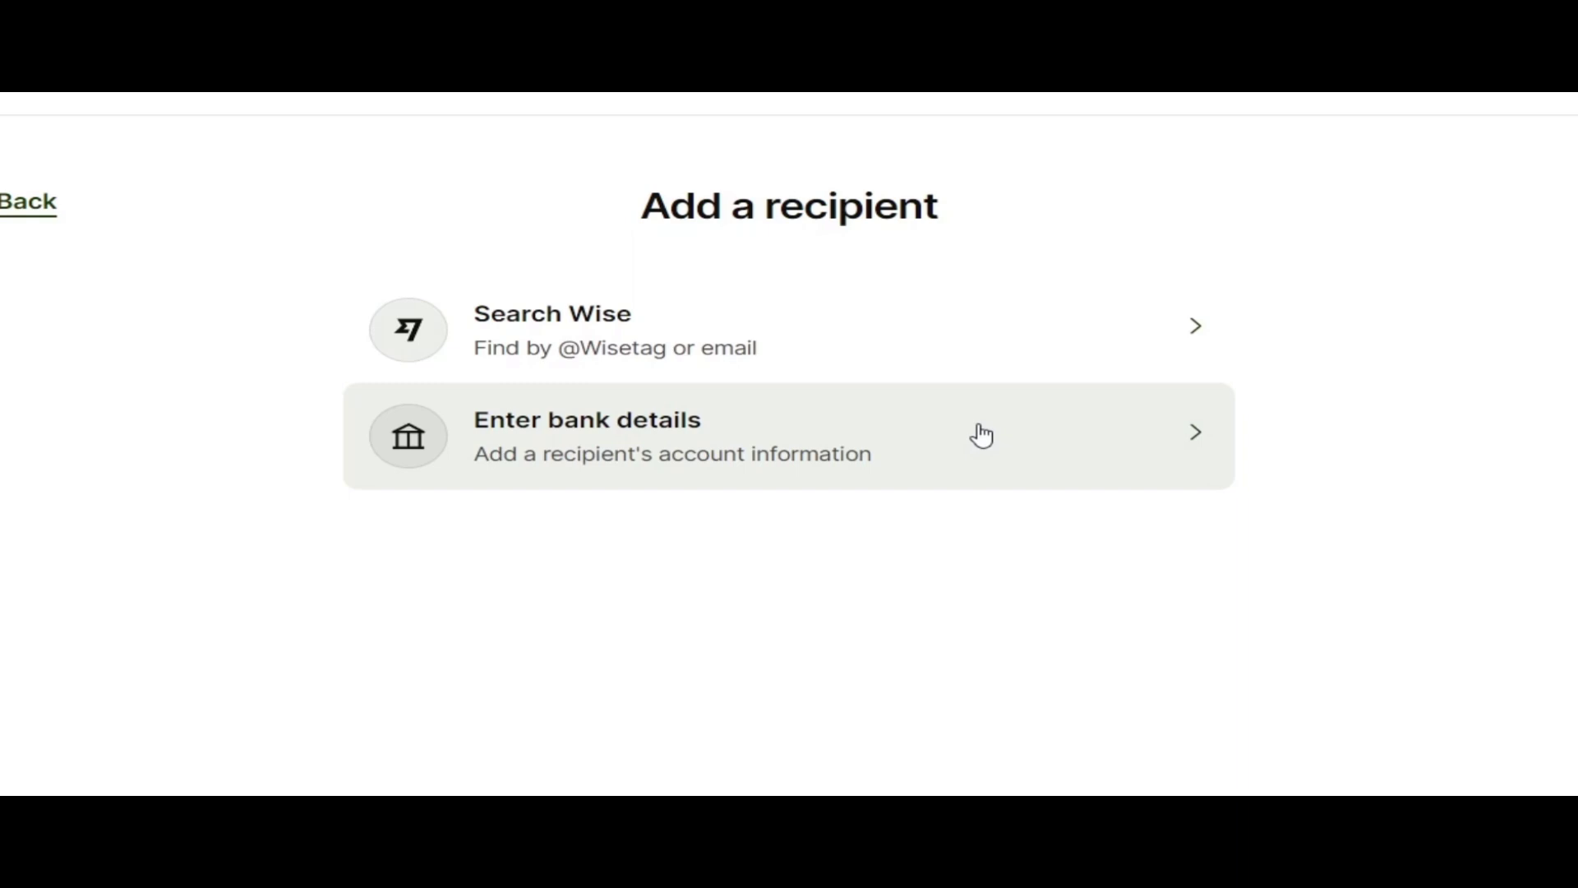
- Choose Enter bank details and step through the full name, institution, transit and account number fields
left_click(983, 436)
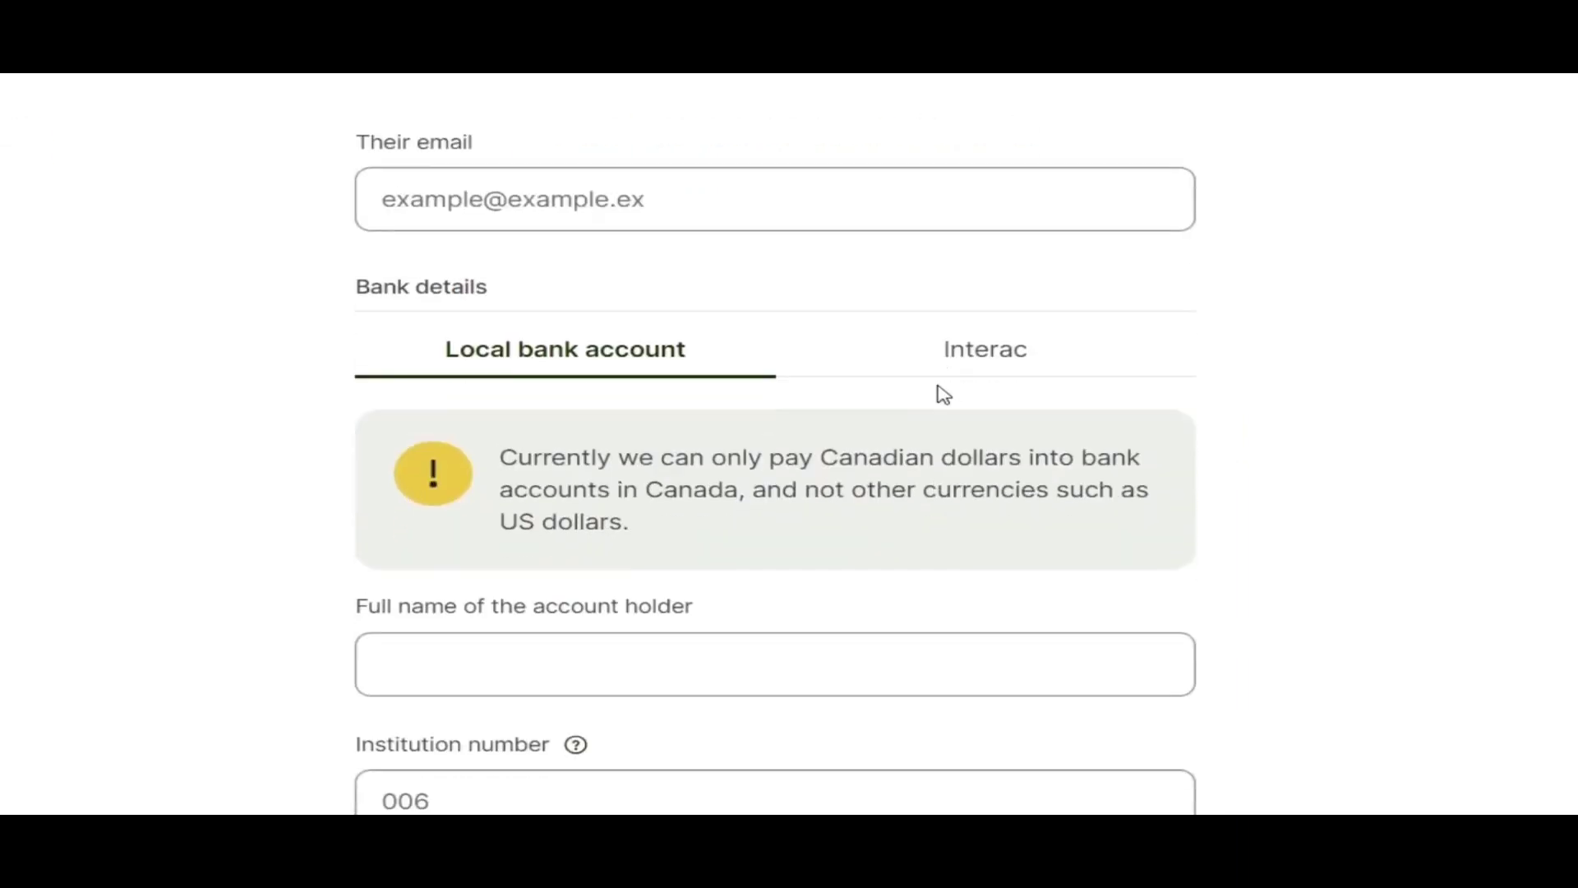
scroll(937, 392, "down", 5)
left_click(776, 278)
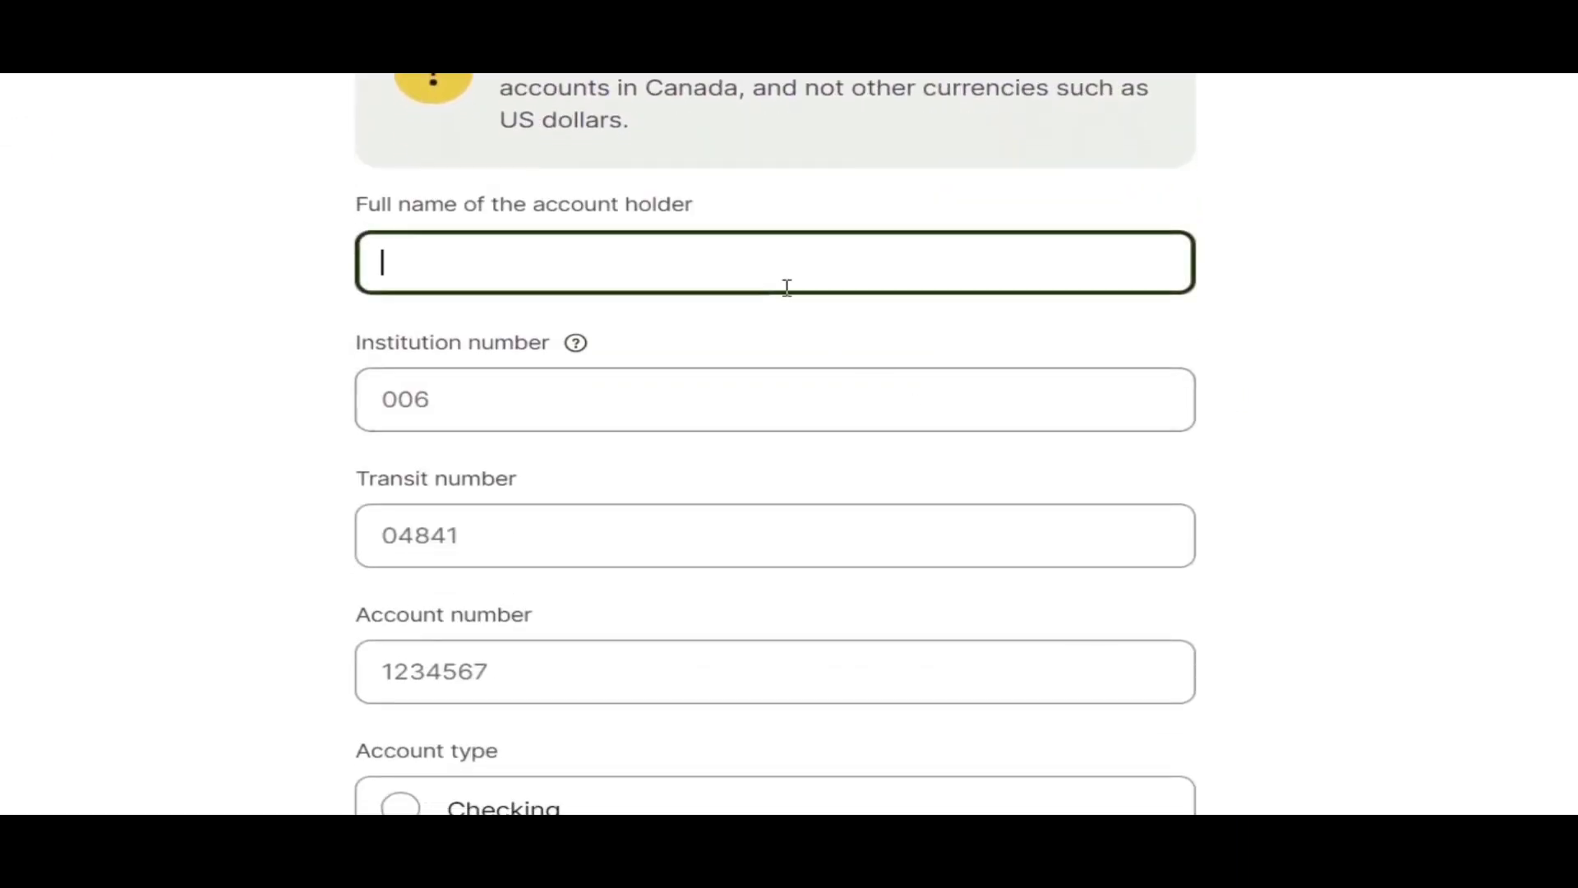
left_click(873, 382)
scroll(750, 342, "down", 3)
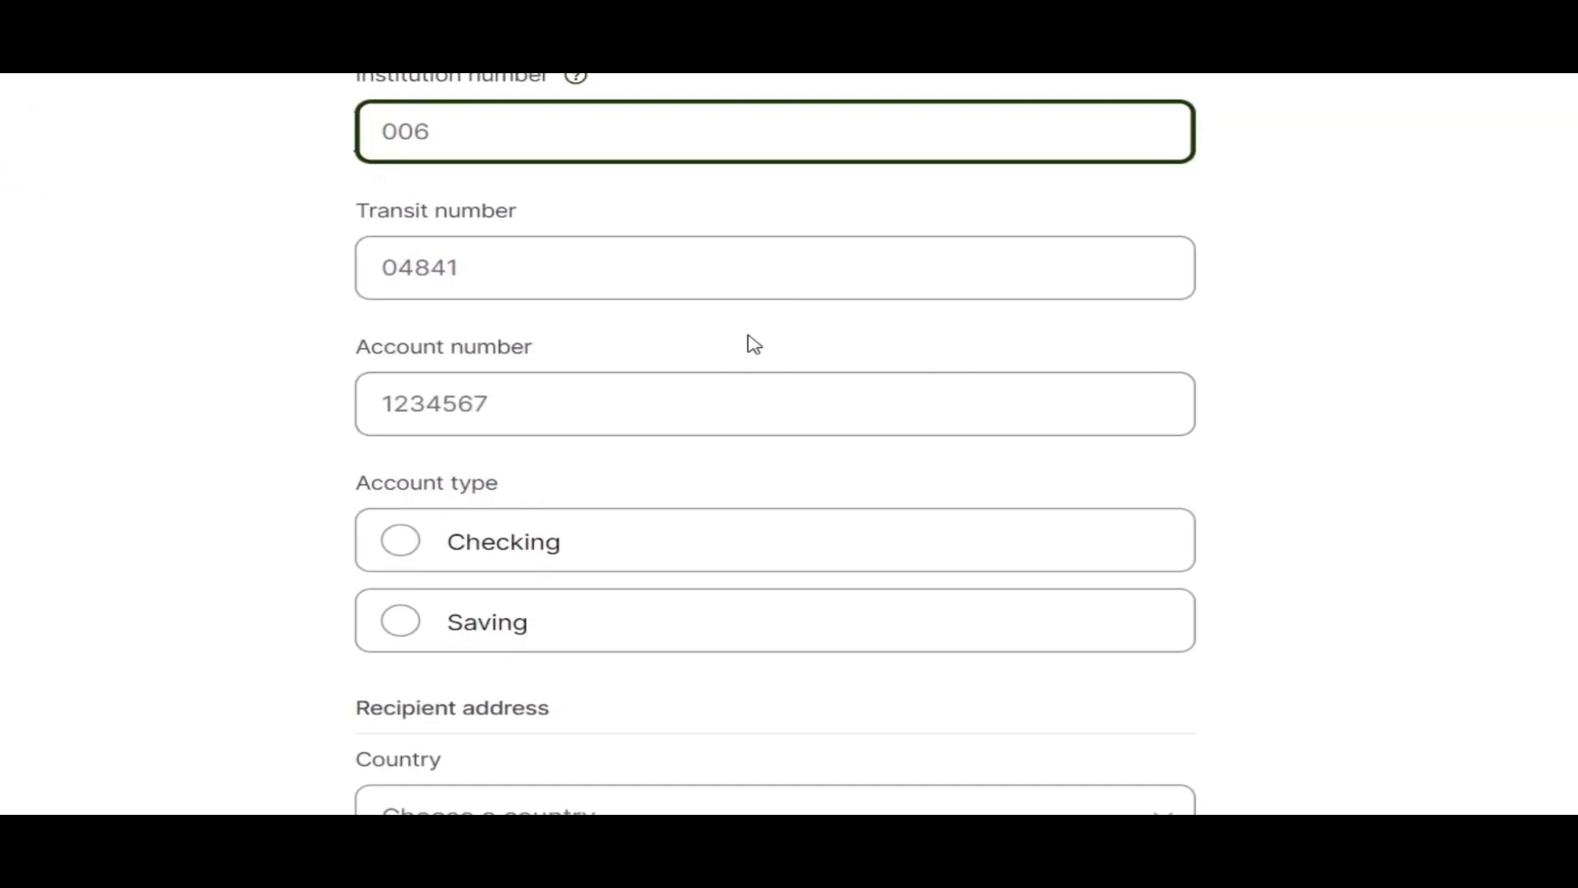
key("Tab")
left_click(767, 402)
- Scroll through the rest of the Canadian bank details form and return to the institution number
scroll(666, 408, "down", 2)
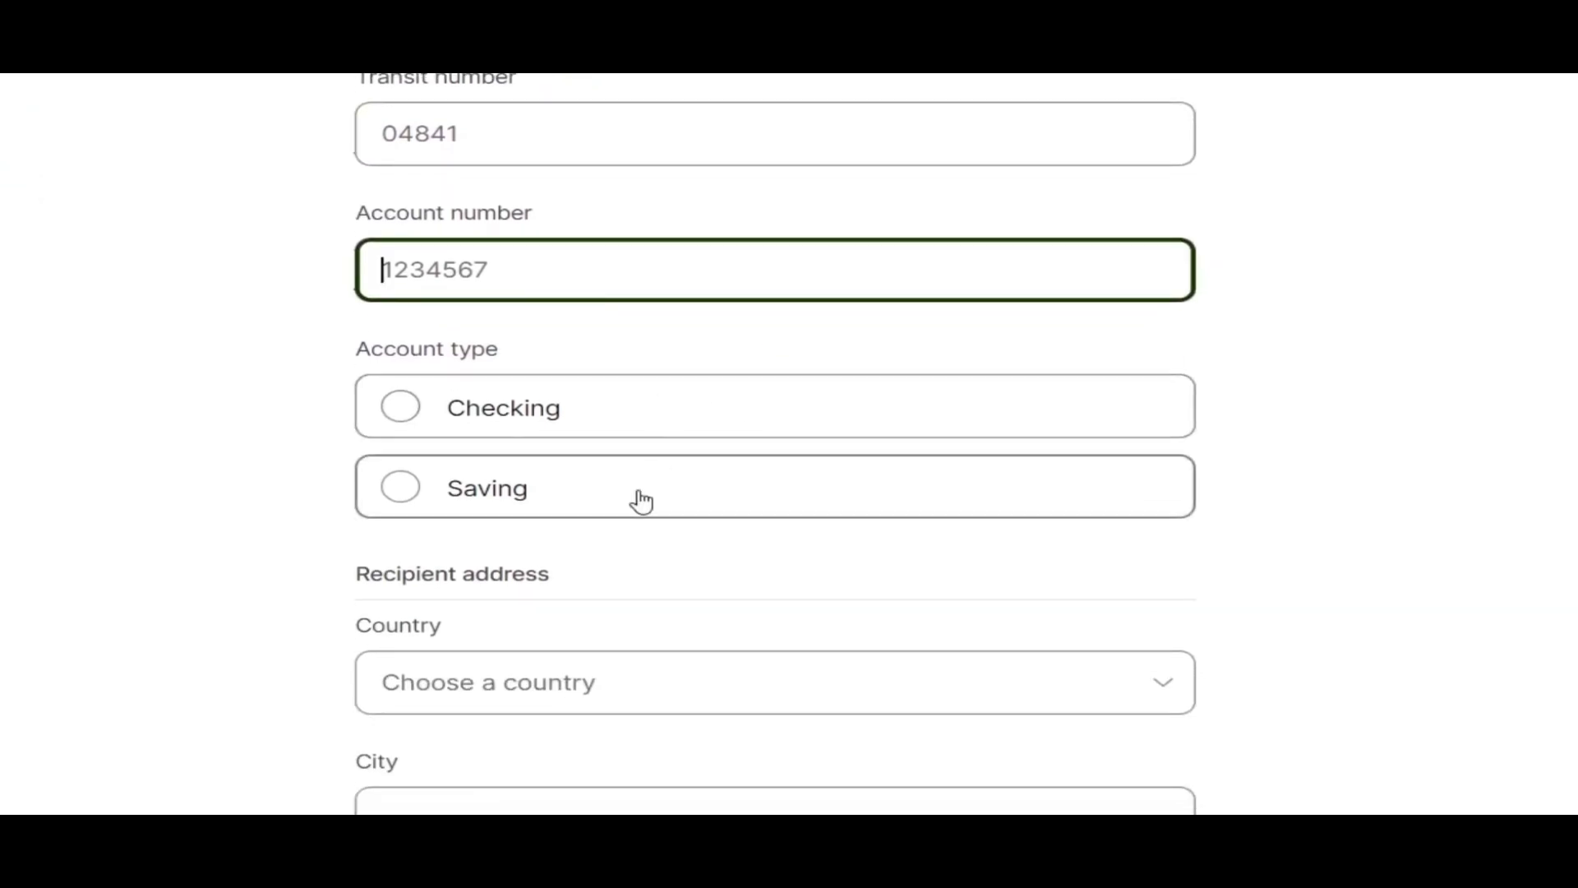
scroll(694, 476, "down", 3)
scroll(720, 469, "down", 2)
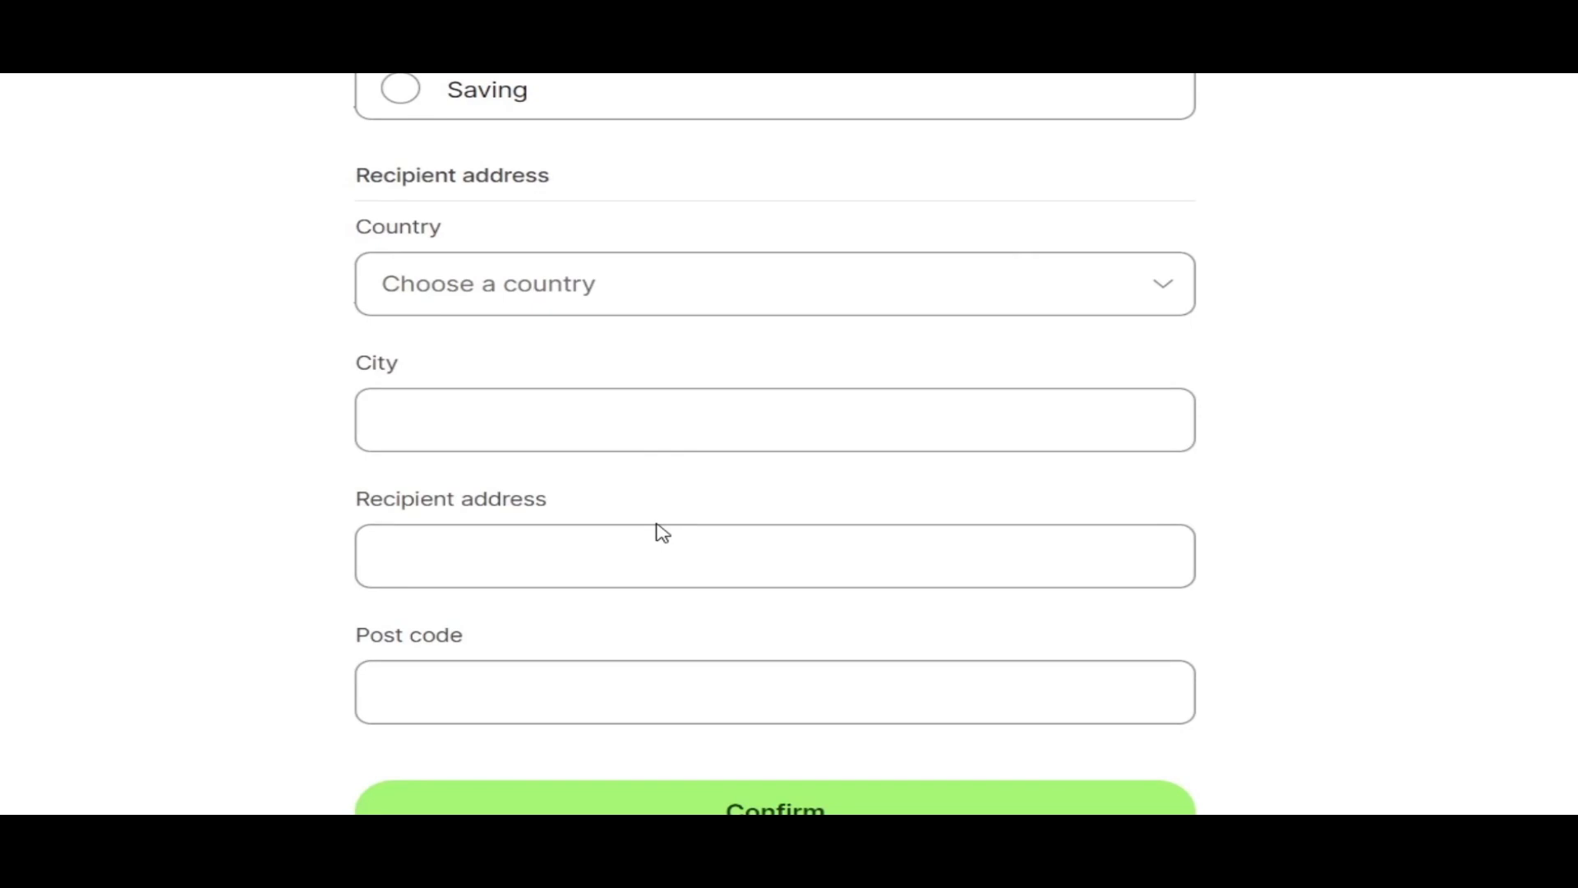
scroll(663, 533, "up", 6)
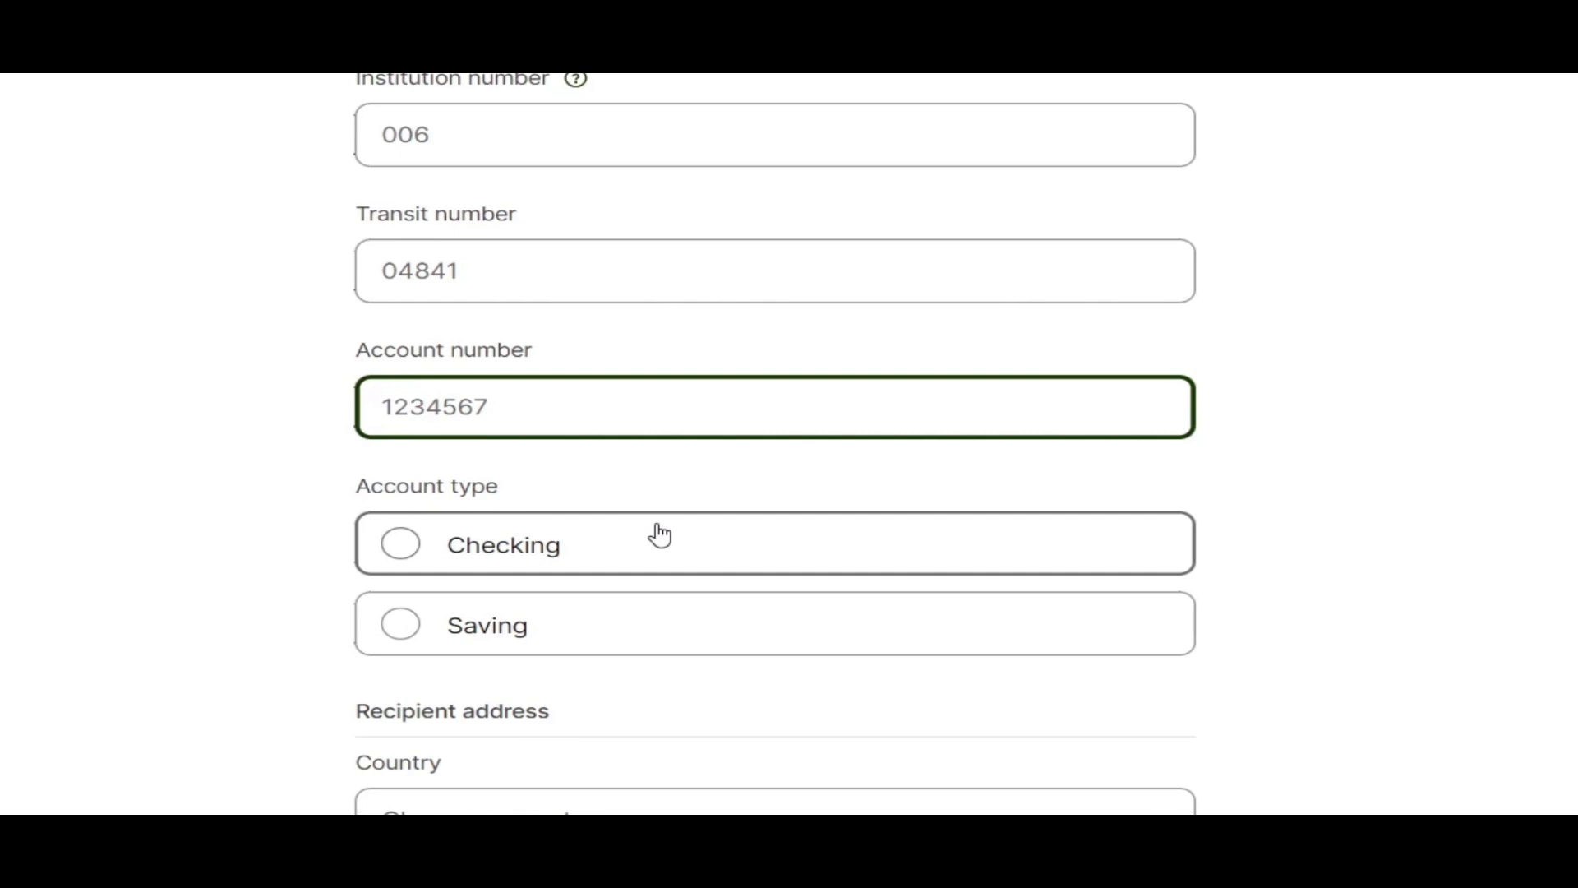
scroll(660, 535, "up", 3)
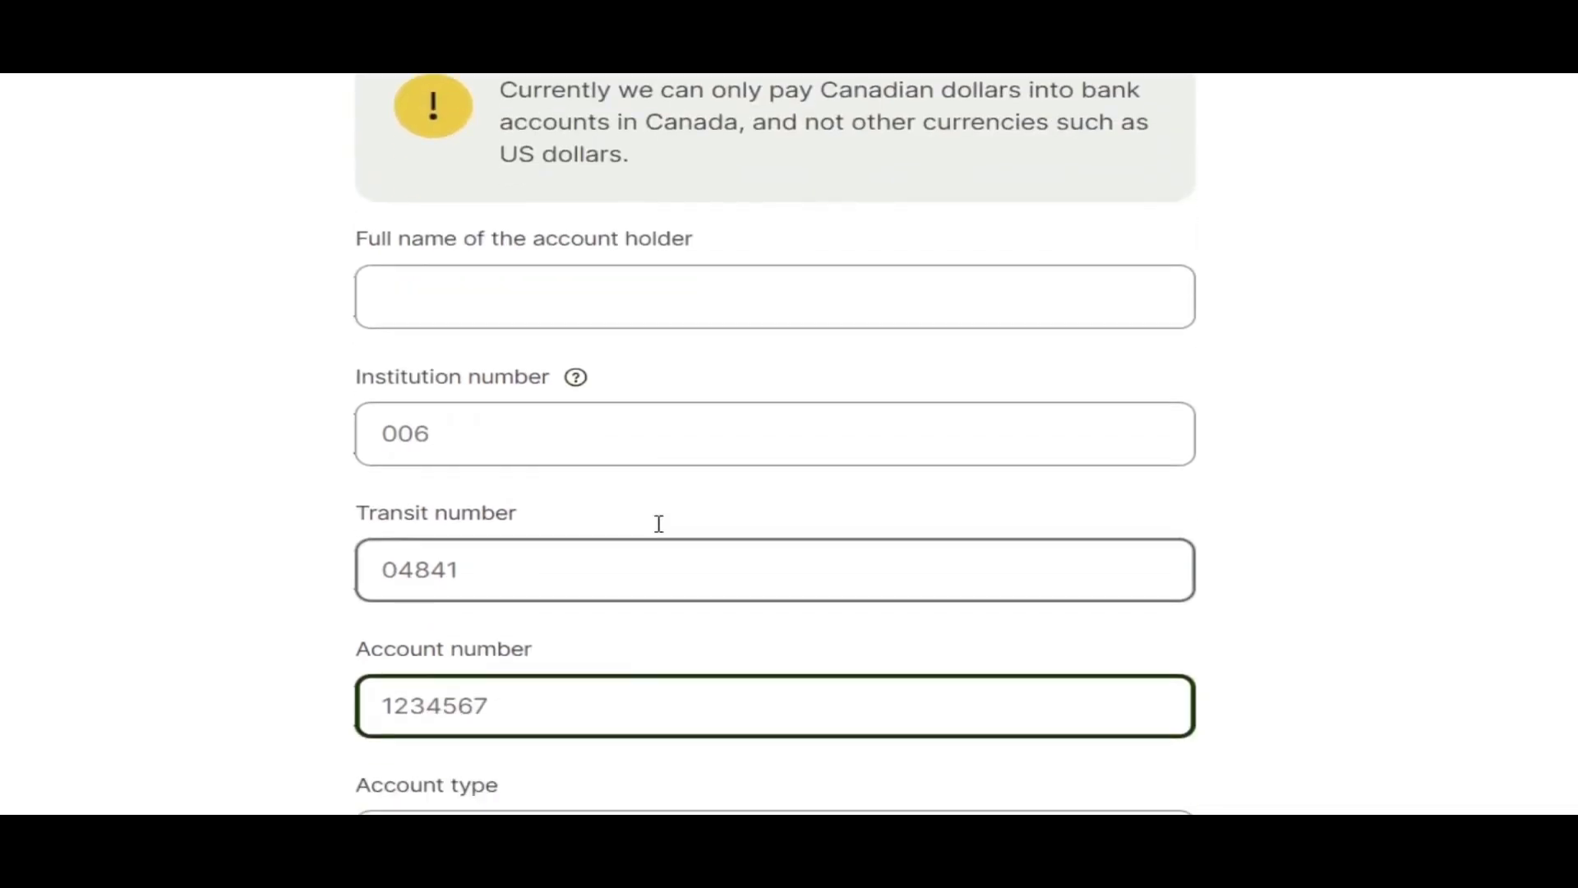
left_click(564, 395)
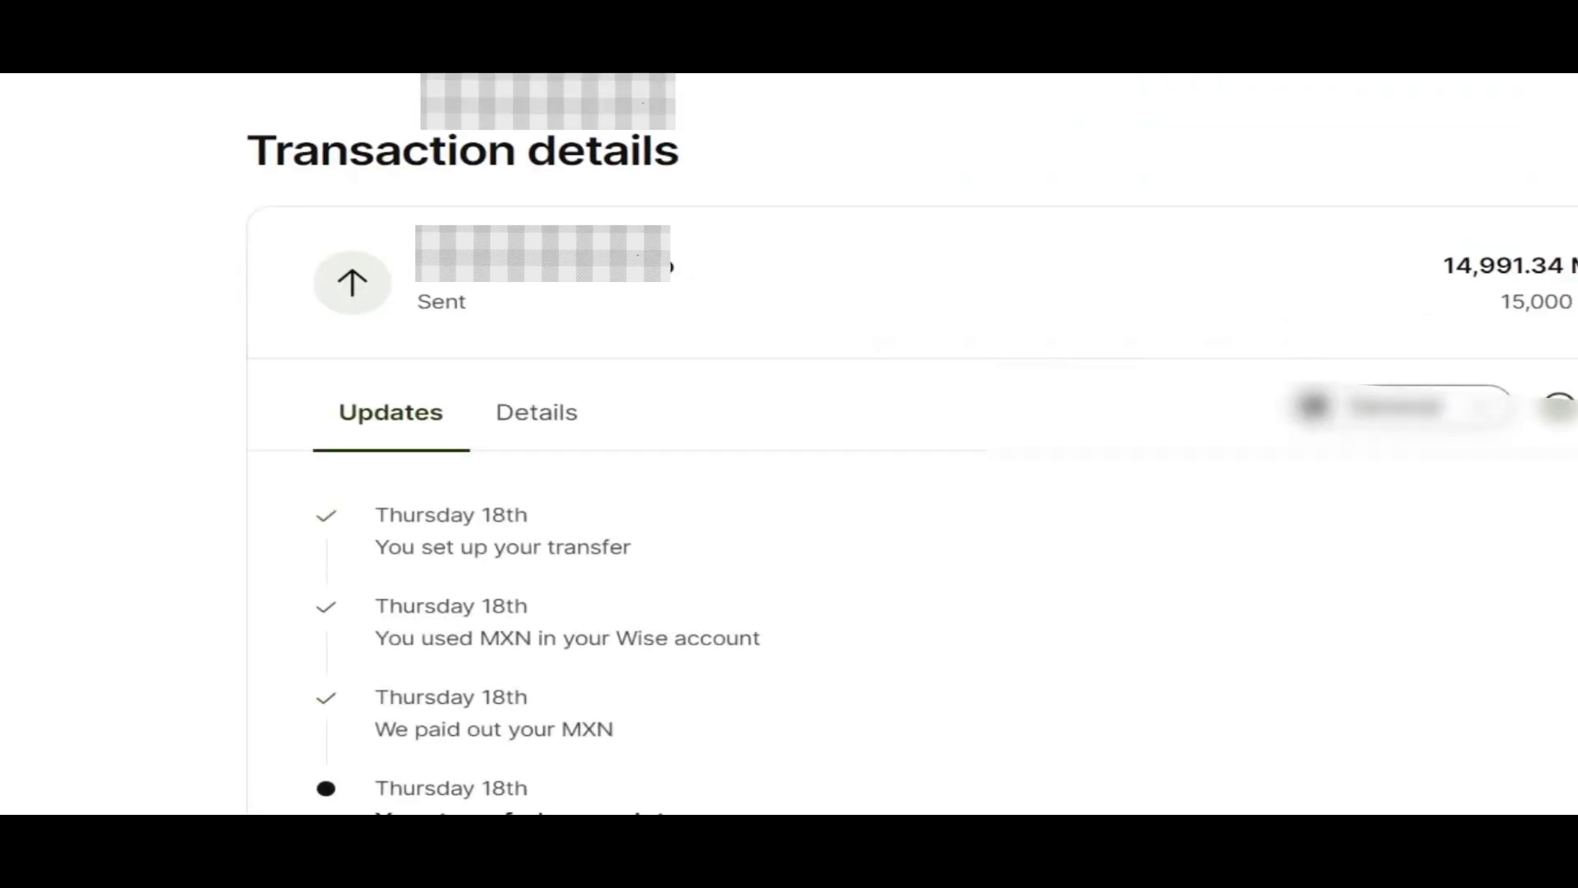
- Show the Details tab: 15,000 MXN sent, 8.66 MXN fees, 14,991.34 MXN received
scroll(683, 532, "down", 3)
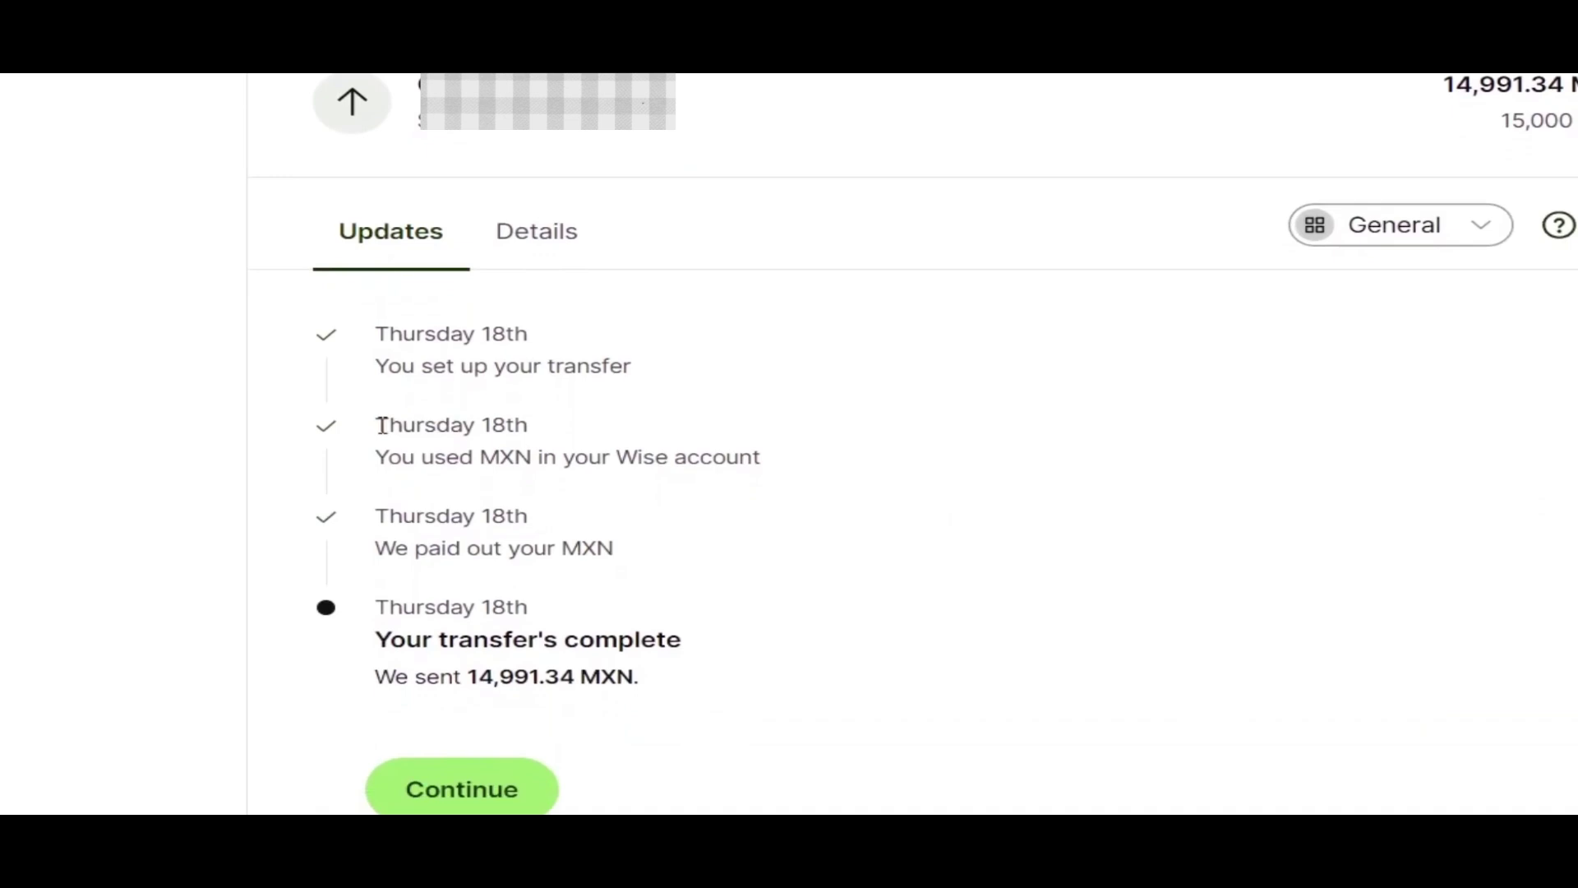
left_click(554, 265)
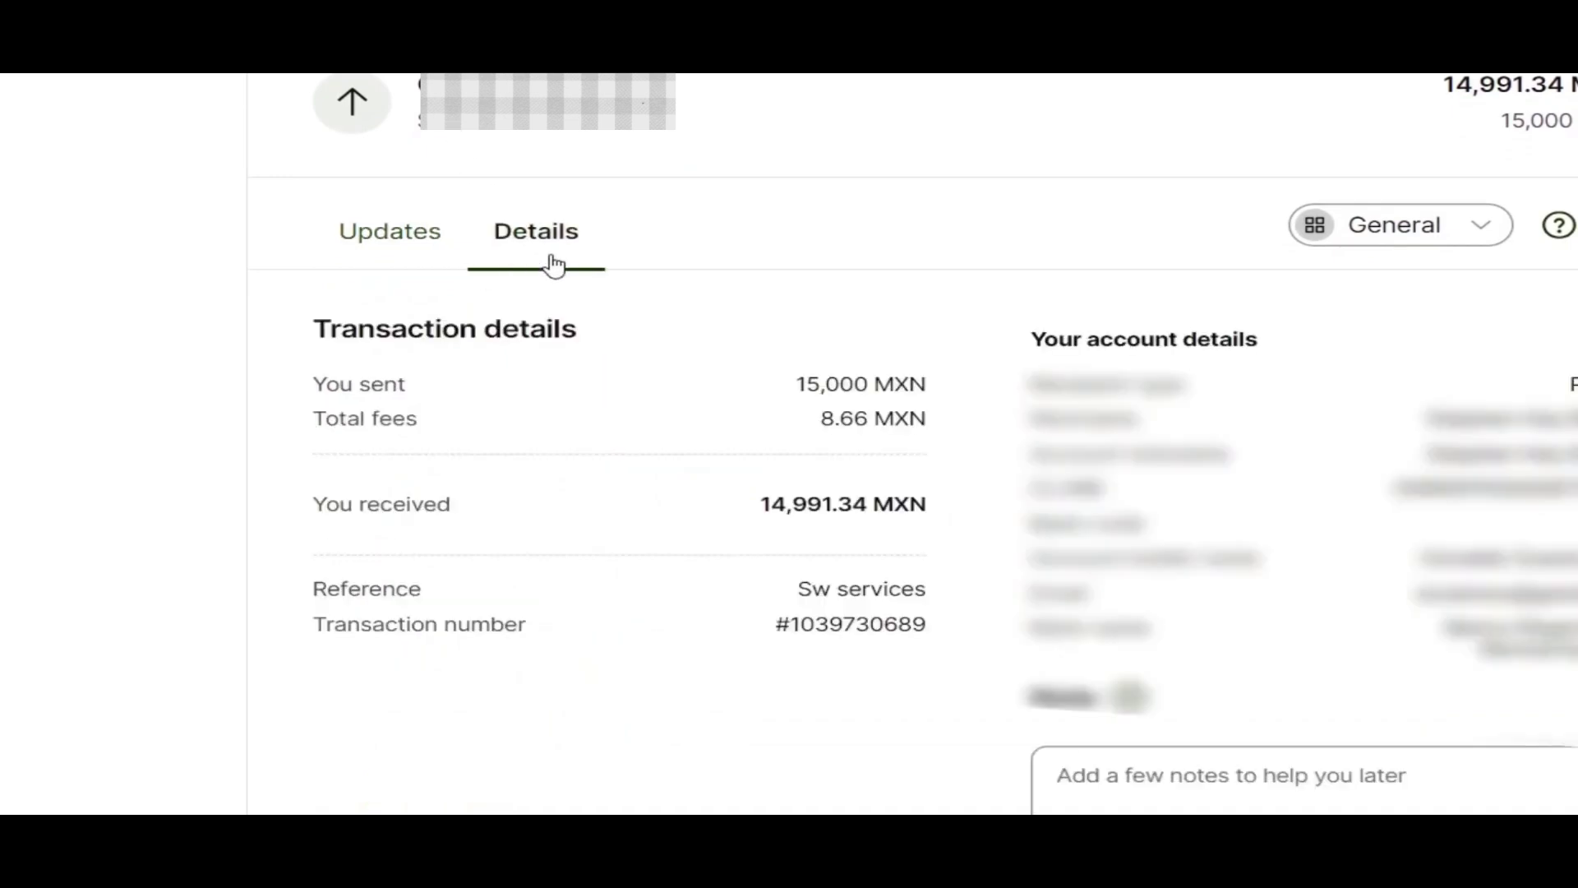